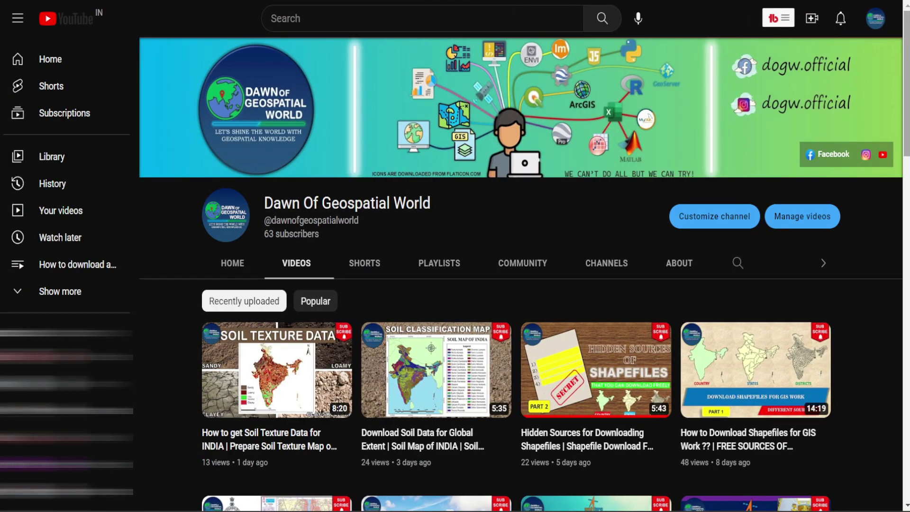
{"action": "scroll", "coordinate": [763, 456], "scroll_direction": "down", "scroll_amount": 3}
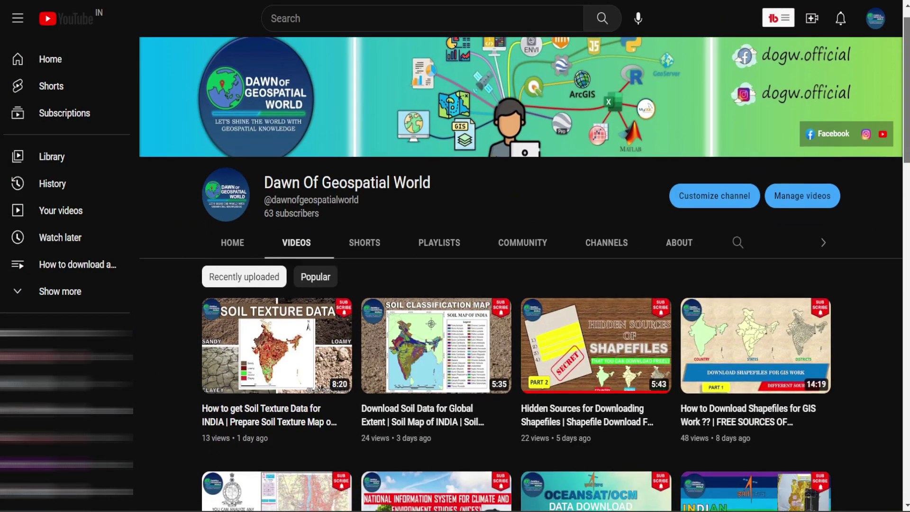
{"action": "scroll", "coordinate": [522, 285], "scroll_direction": "down", "scroll_amount": 10}
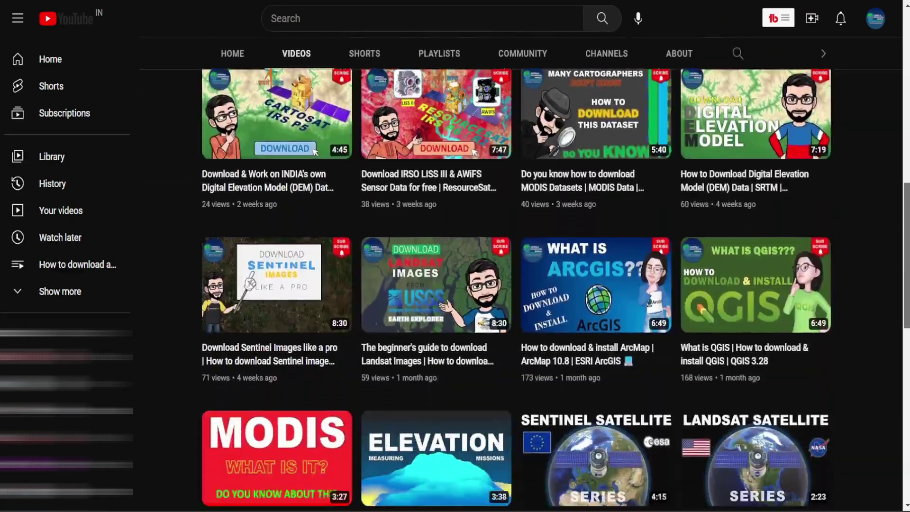
{"action": "scroll", "coordinate": [521, 284], "scroll_direction": "down", "scroll_amount": 9}
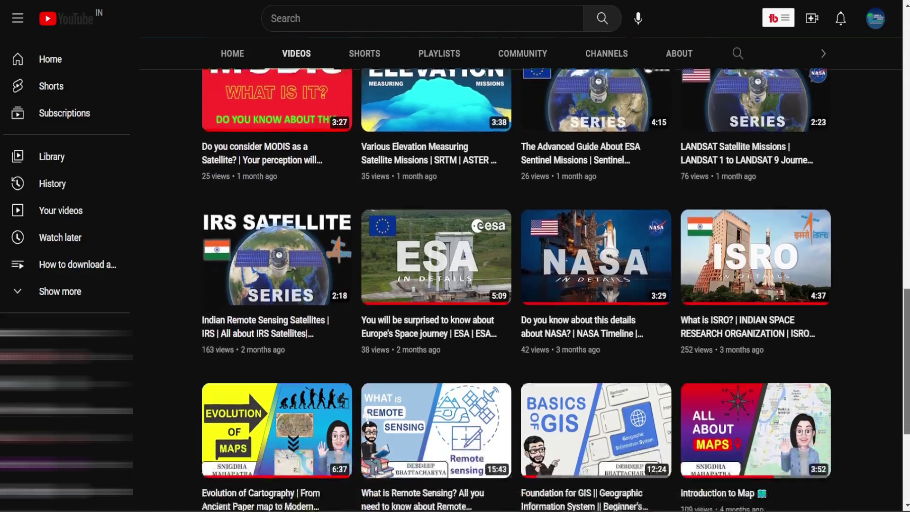
{"action": "scroll", "coordinate": [521, 285], "scroll_direction": "down", "scroll_amount": 3}
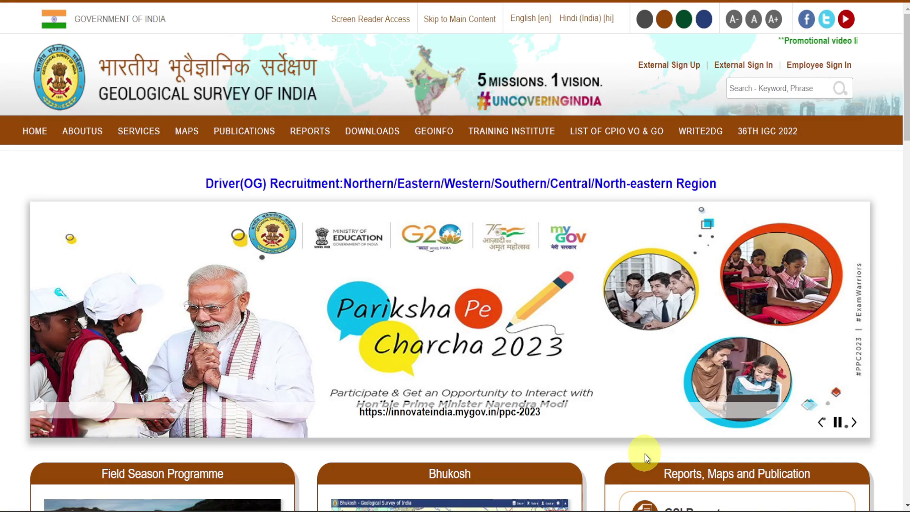
Open the Bhukosh gateway to geoscientific information from the Geological Survey of India homepage
{"action": "scroll", "coordinate": [644, 454], "scroll_direction": "down", "scroll_amount": 10}
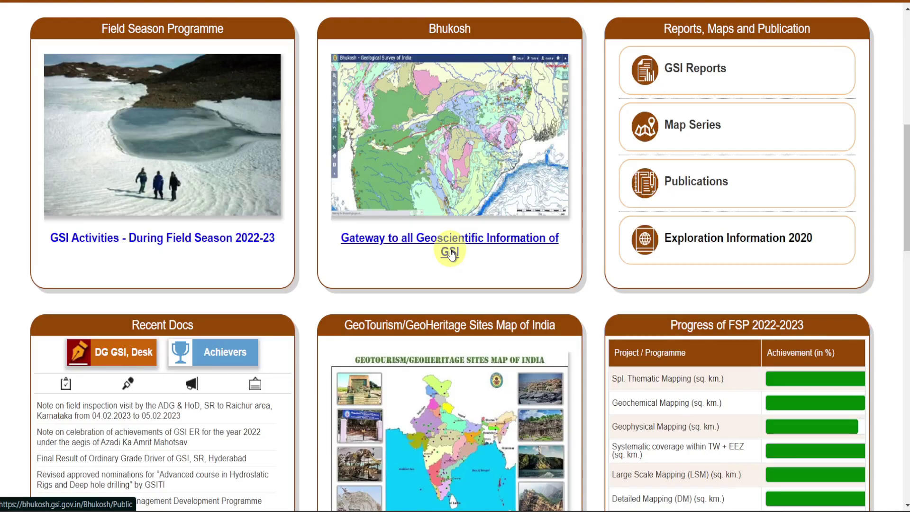
{"action": "left_click", "coordinate": [451, 254]}
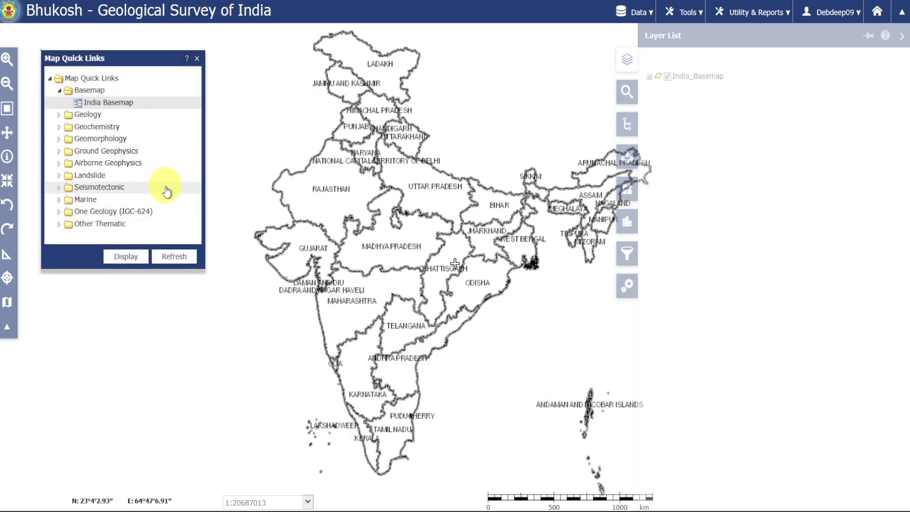
{"action": "left_click", "coordinate": [144, 265]}
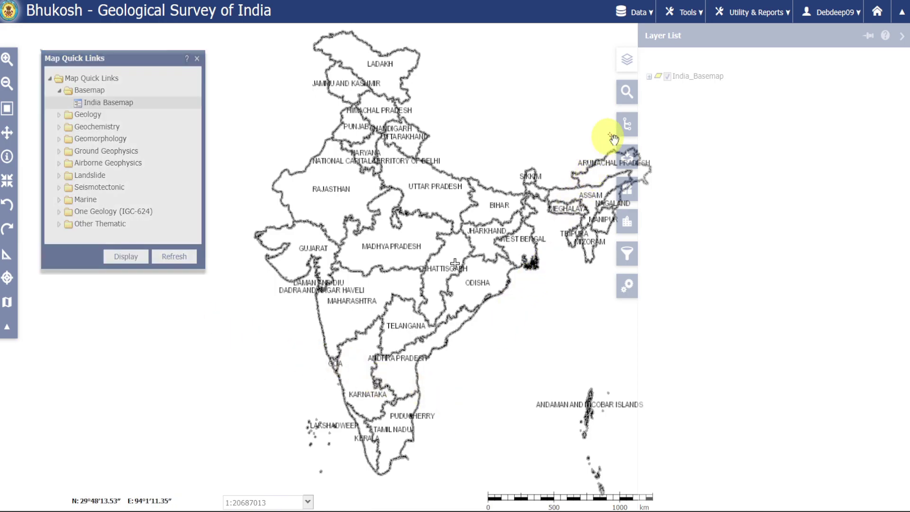
Run a unified search for geospatial maps with West Bengal as the state, leaving district and toposheet empty
{"action": "left_click", "coordinate": [626, 99]}
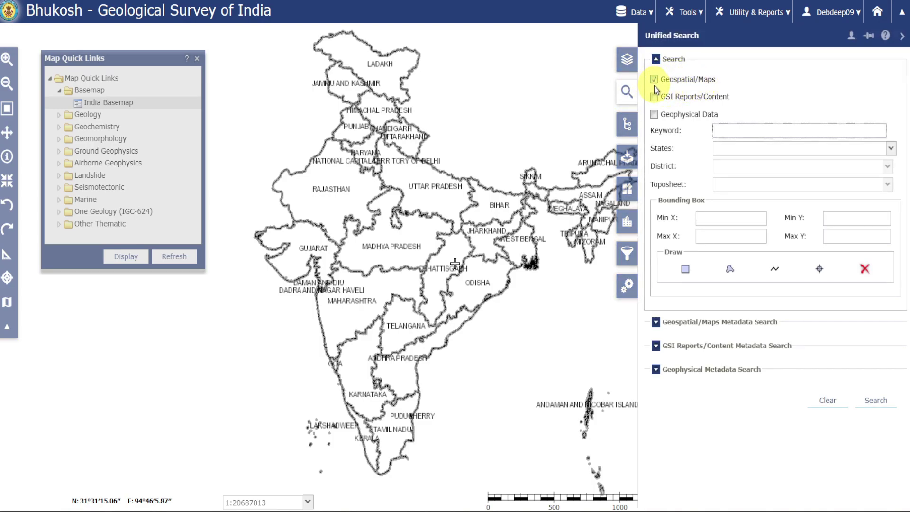
{"action": "left_click", "coordinate": [892, 149]}
{"action": "scroll", "coordinate": [874, 328], "scroll_direction": "down", "scroll_amount": 5}
{"action": "left_click", "coordinate": [858, 350]}
{"action": "left_click", "coordinate": [892, 166]}
{"action": "left_click", "coordinate": [892, 184]}
{"action": "left_click", "coordinate": [891, 184]}
{"action": "left_click", "coordinate": [892, 184]}
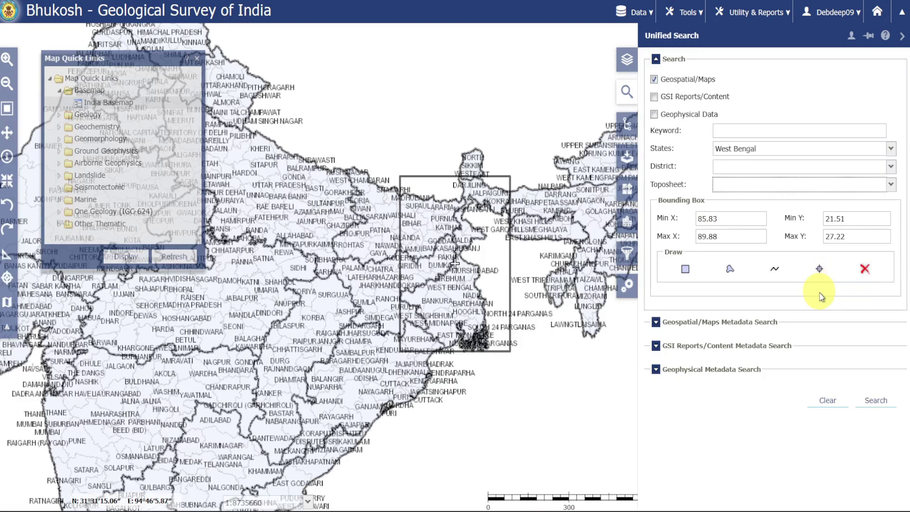
{"action": "left_click", "coordinate": [869, 404]}
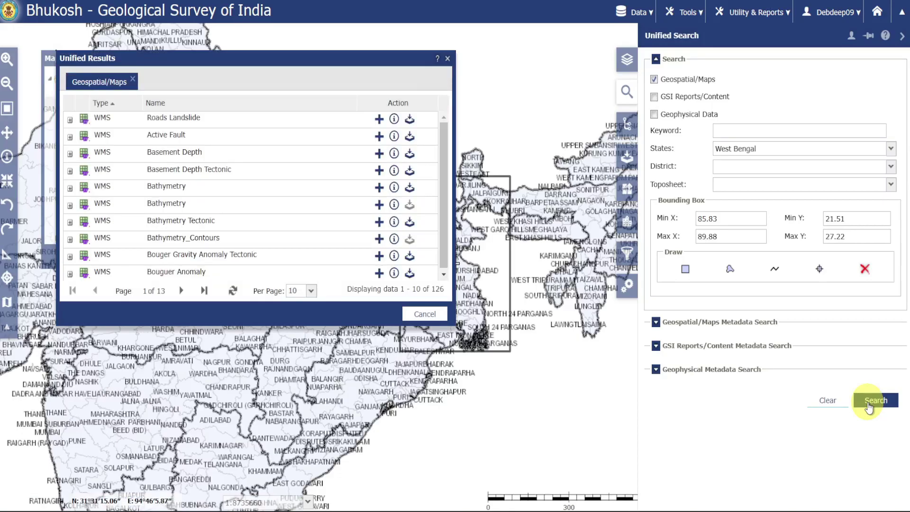
Enlarge the search results window, list 100 layers per page and look through both pages of layers
{"action": "left_click_drag", "start_coordinate": [456, 326], "coordinate": [693, 441]}
{"action": "left_click", "coordinate": [311, 388]}
{"action": "left_click", "coordinate": [302, 431]}
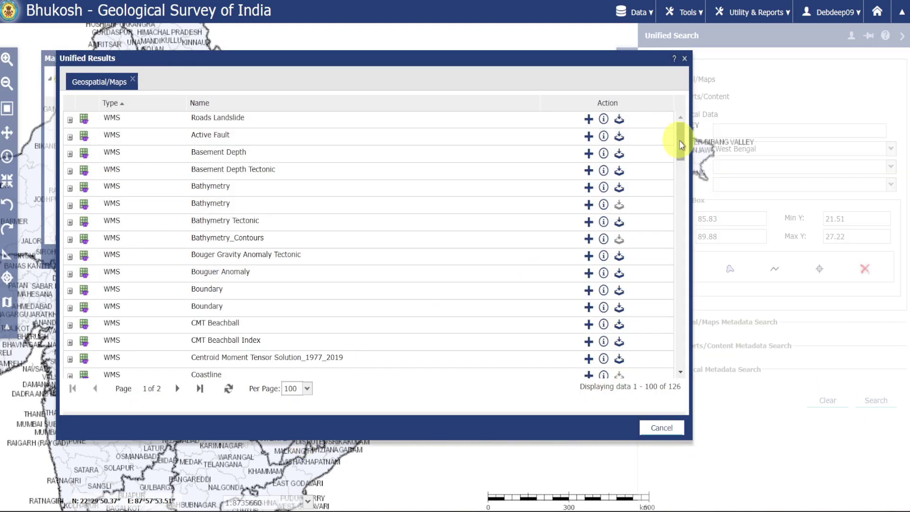
{"action": "left_click_drag", "start_coordinate": [679, 141], "coordinate": [677, 412]}
{"action": "left_click", "coordinate": [177, 389]}
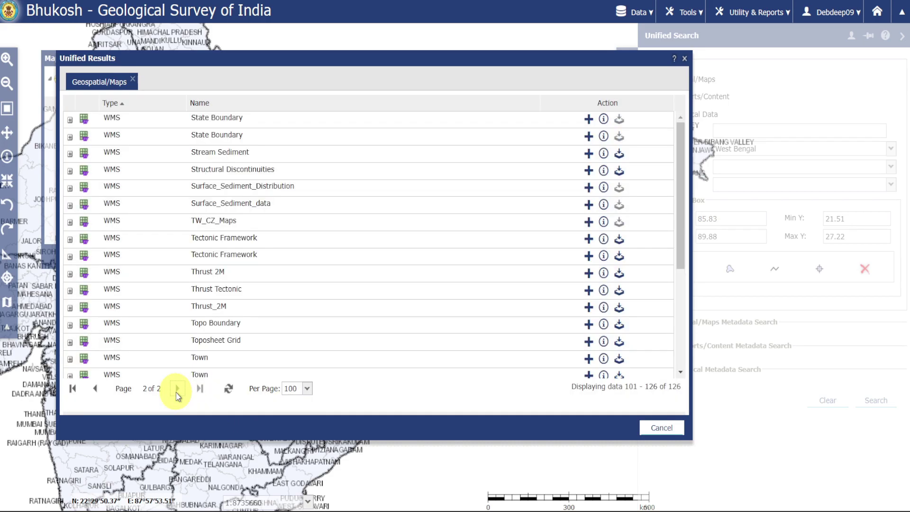
{"action": "left_click_drag", "start_coordinate": [680, 255], "coordinate": [156, 382]}
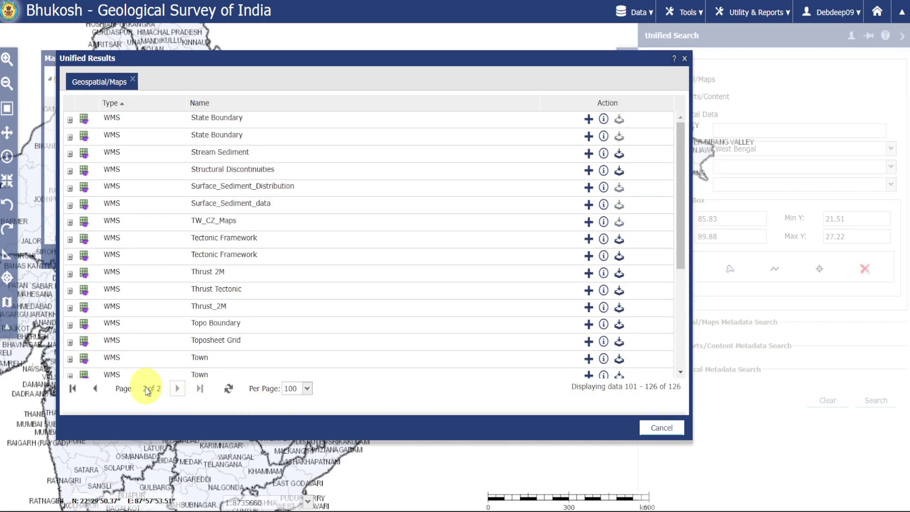
{"action": "left_click", "coordinate": [95, 388]}
Add the Fault 2M, Fold, Geology 2M and Geomorphology 250K layers to the download cart
{"action": "left_click_drag", "start_coordinate": [683, 133], "coordinate": [691, 186]}
{"action": "left_click", "coordinate": [620, 232]}
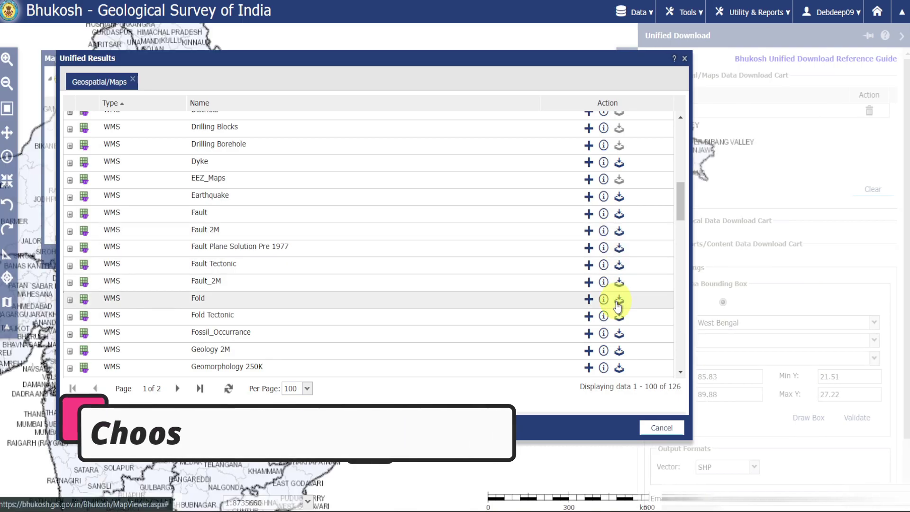
{"action": "scroll", "coordinate": [664, 208], "scroll_direction": "down", "scroll_amount": 4}
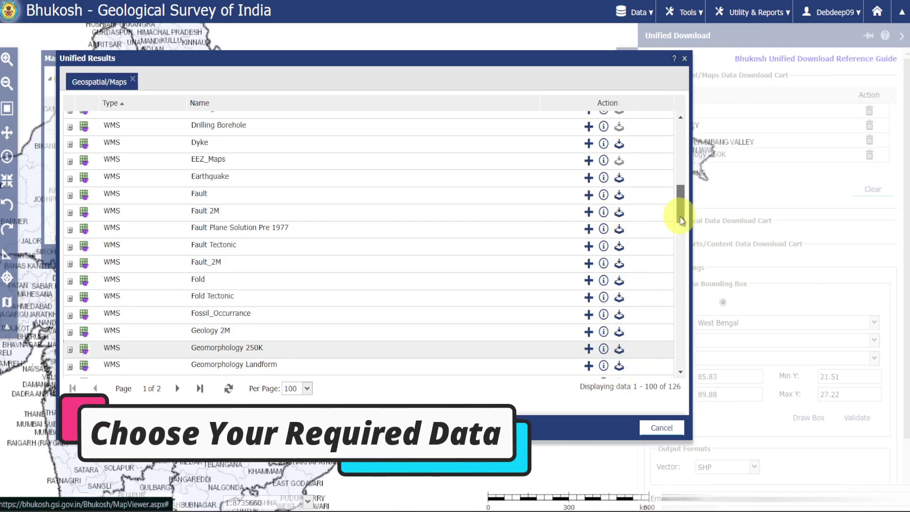
Add Geomorphology Landform, Geomorphology Origin, Lineament 250K, Lineament Type, Lithology and Soil Regolith to the download cart, and close the results
{"action": "left_click", "coordinate": [619, 204]}
{"action": "left_click_drag", "start_coordinate": [681, 231], "coordinate": [690, 351]}
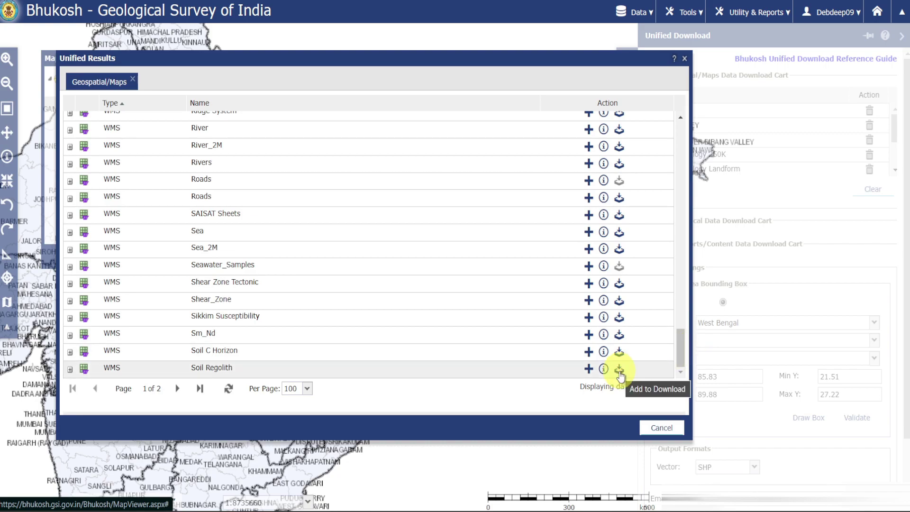
{"action": "left_click", "coordinate": [177, 389]}
{"action": "left_click_drag", "start_coordinate": [679, 170], "coordinate": [695, 290]}
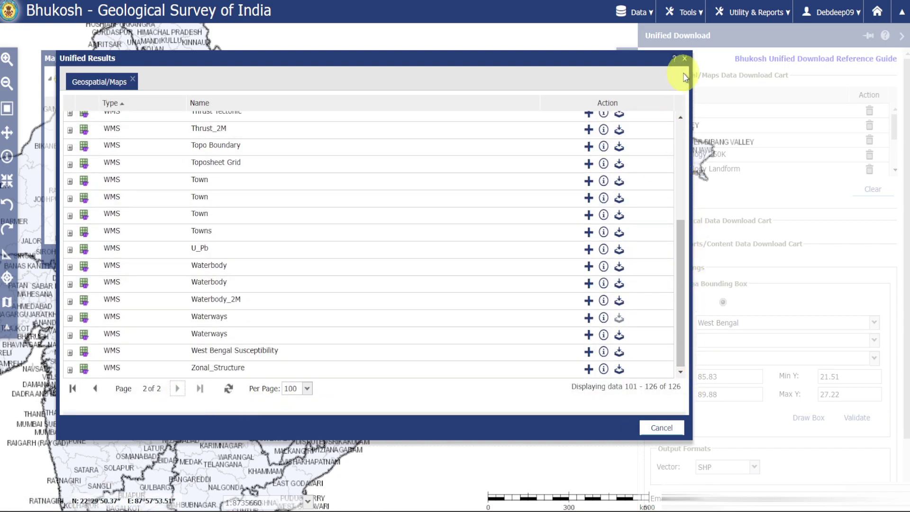
{"action": "left_click", "coordinate": [684, 58]}
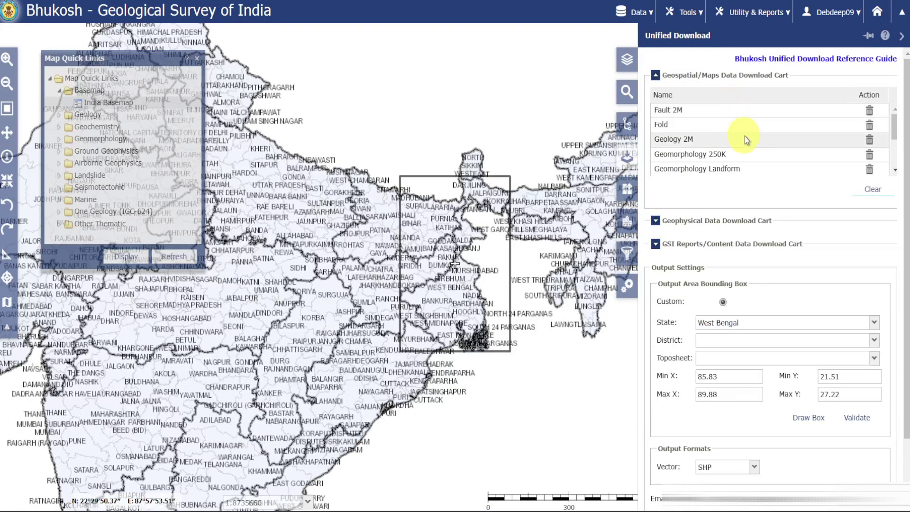
Review the layers in the download cart and validate them against the West Bengal output bounding box
{"action": "left_click_drag", "start_coordinate": [897, 173], "coordinate": [896, 175]}
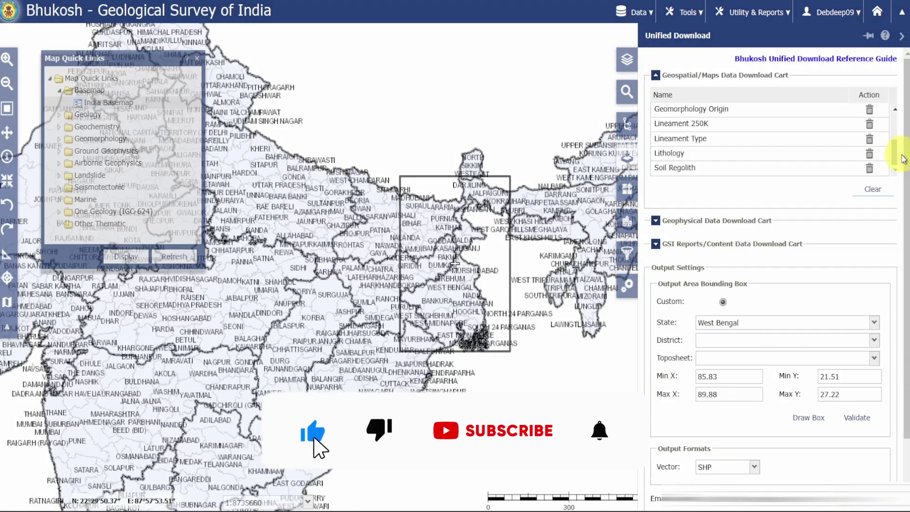
{"action": "left_click_drag", "start_coordinate": [906, 156], "coordinate": [906, 275]}
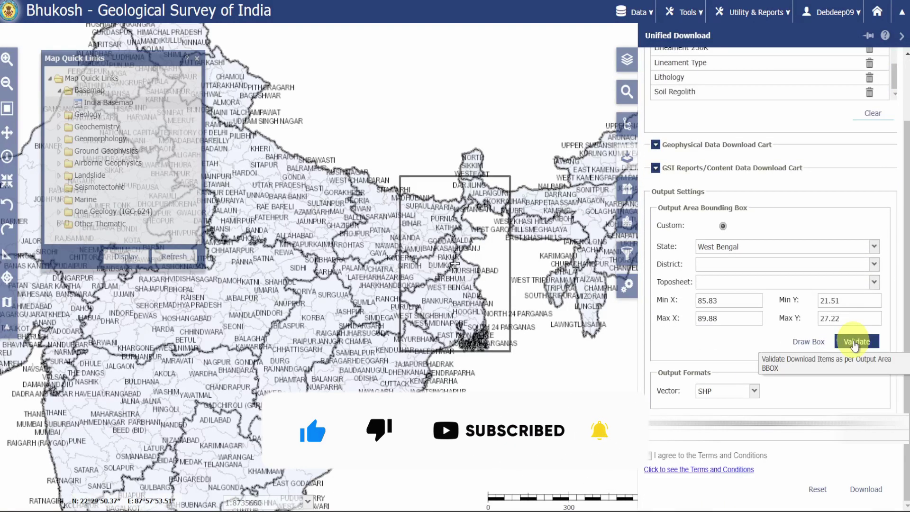
{"action": "left_click", "coordinate": [855, 342]}
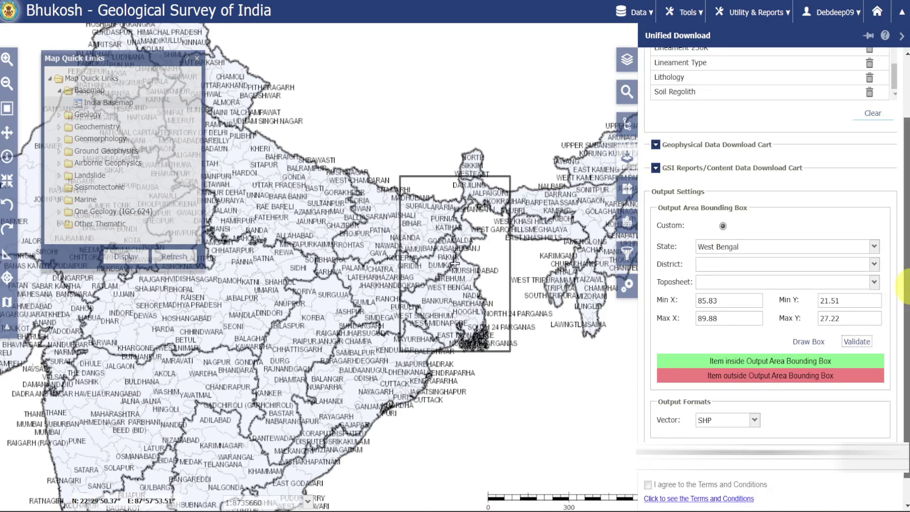
Open the download terms and conditions and agree to them
{"action": "left_click_drag", "start_coordinate": [905, 377], "coordinate": [906, 389]}
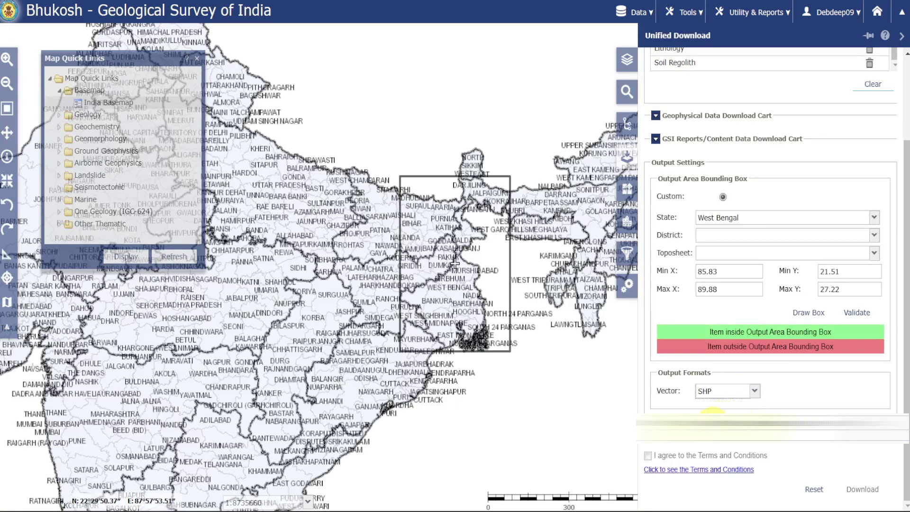
{"action": "left_click", "coordinate": [675, 470]}
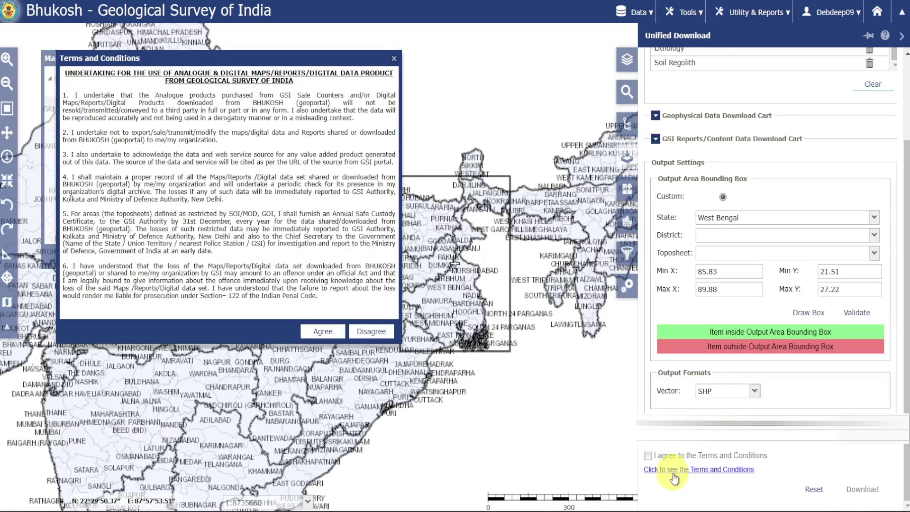
{"action": "left_click", "coordinate": [336, 333]}
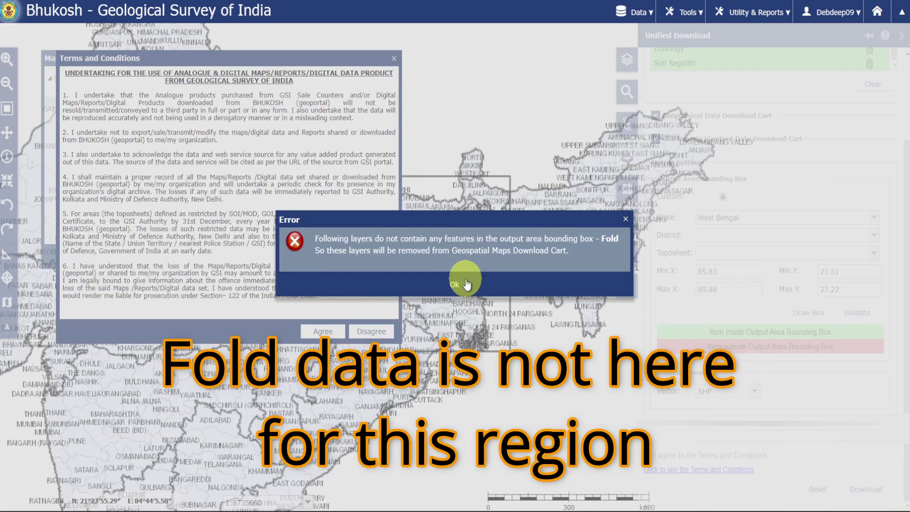
{"action": "left_click", "coordinate": [470, 288]}
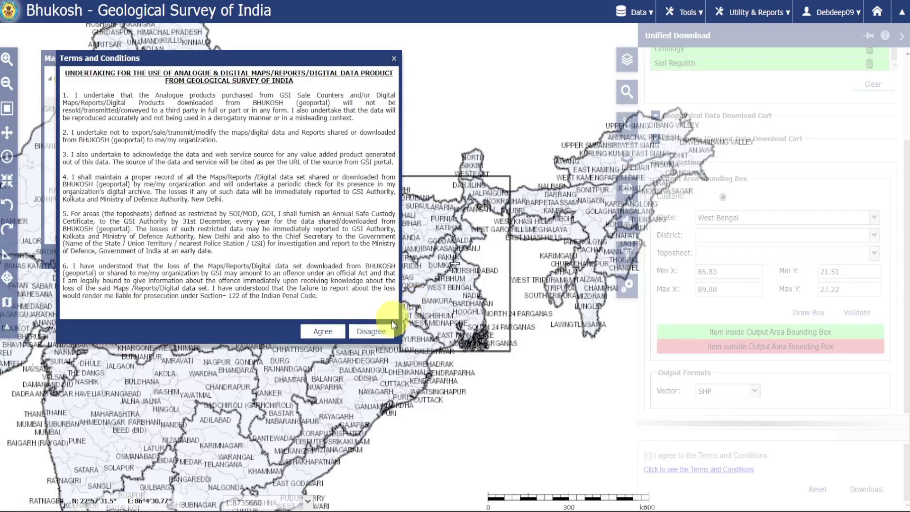
{"action": "left_click", "coordinate": [323, 331]}
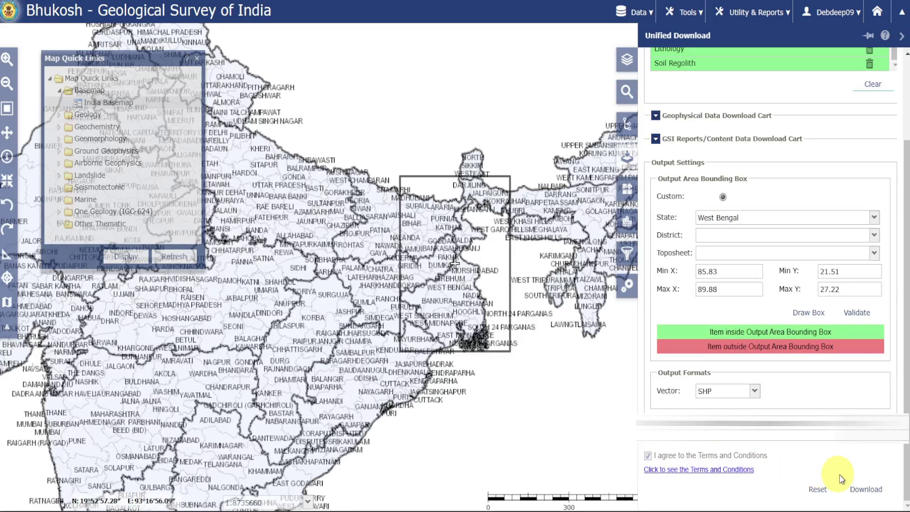
Submit the download request, and fetch the data package through the link in Bhukosh's e-mail in Gmail
{"action": "left_click", "coordinate": [874, 493]}
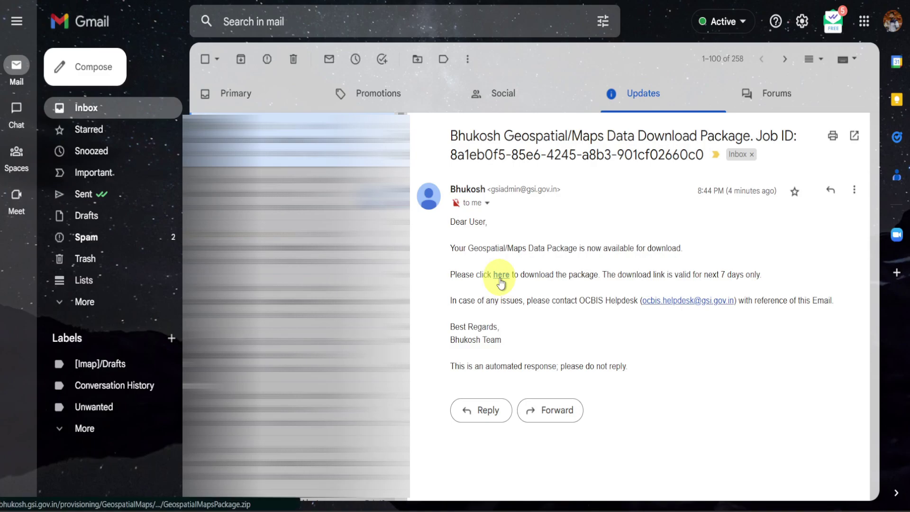
{"action": "left_click", "coordinate": [501, 276]}
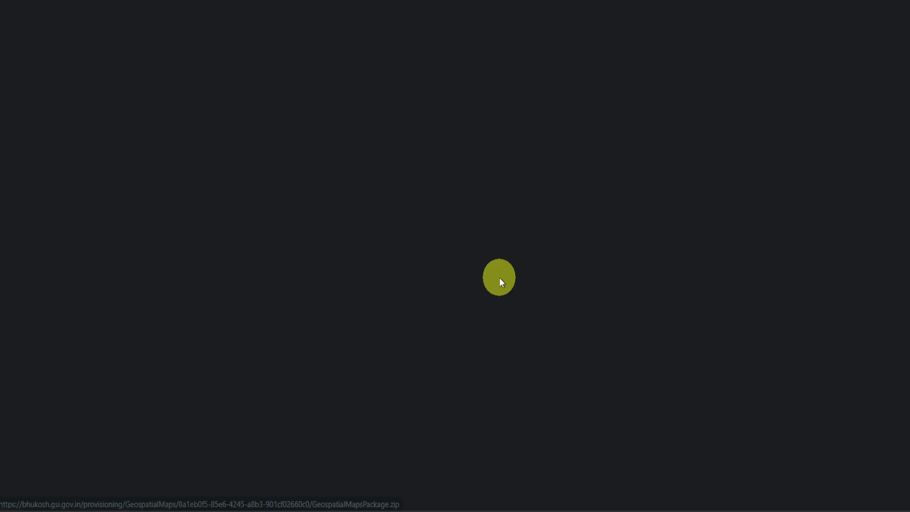
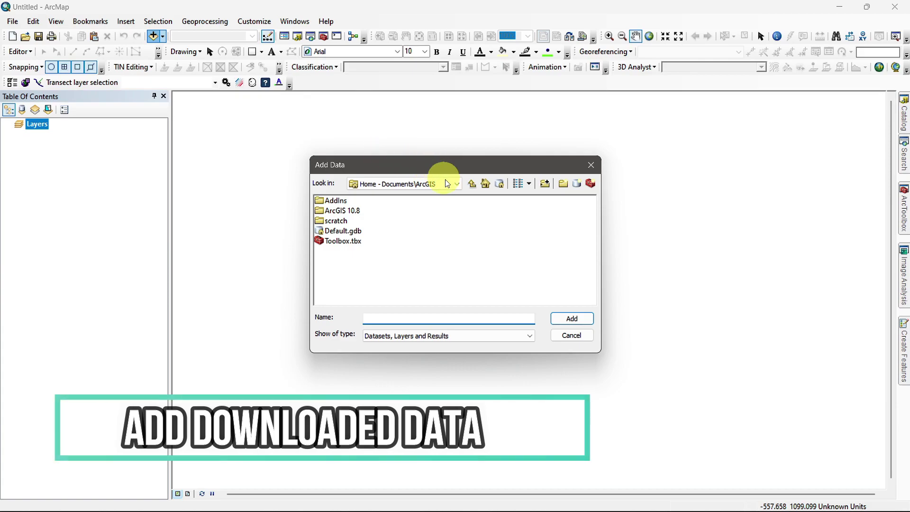
In ArcMap, add all the shapefiles from the GeospatialMapsPackage folder inside the GSI folder in Downloads
{"action": "left_click", "coordinate": [448, 183]}
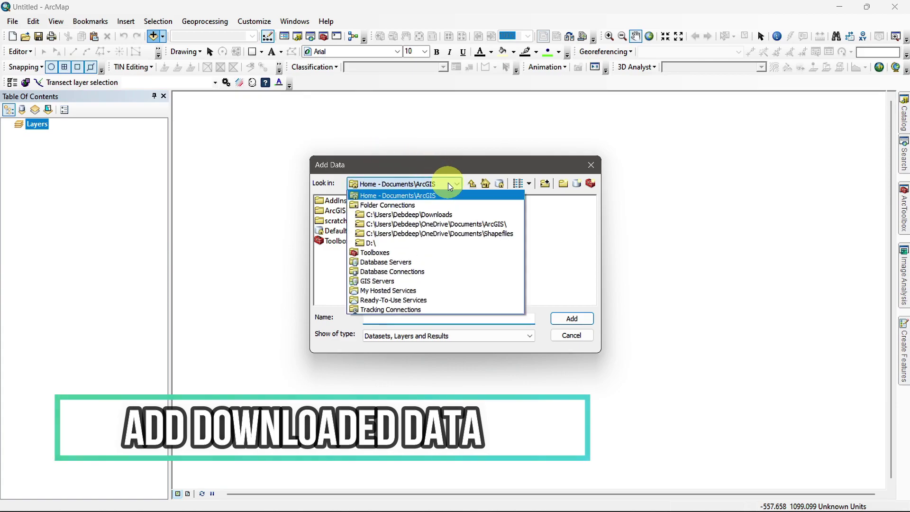
{"action": "left_click", "coordinate": [447, 214]}
{"action": "double_click", "coordinate": [334, 243]}
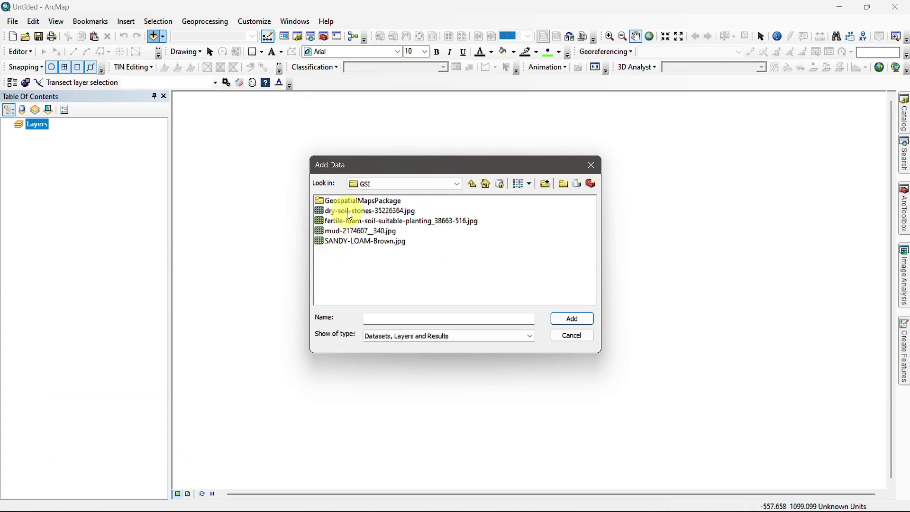
{"action": "double_click", "coordinate": [351, 199]}
{"action": "left_click_drag", "start_coordinate": [455, 295], "coordinate": [361, 196]}
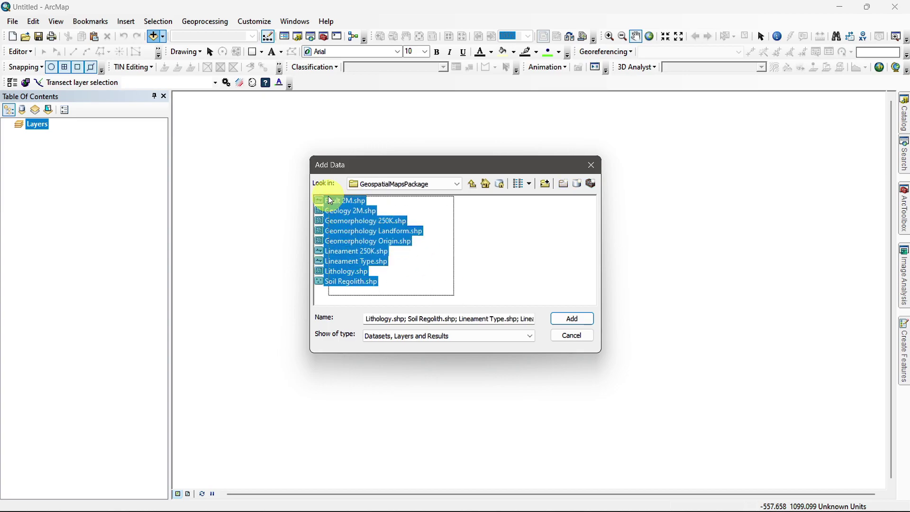
{"action": "left_click", "coordinate": [559, 326]}
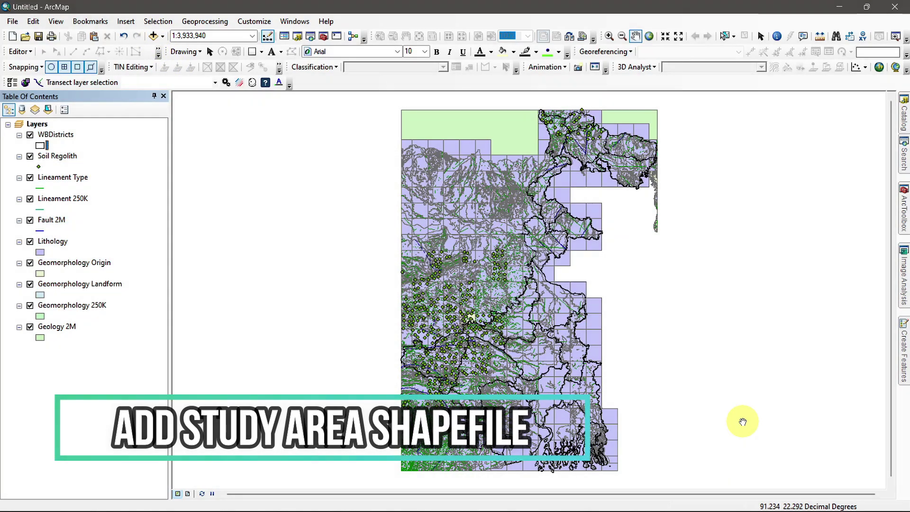
Change the outline color of the WBDistricts layer symbol to red
{"action": "left_click", "coordinate": [44, 153]}
{"action": "left_click", "coordinate": [44, 147]}
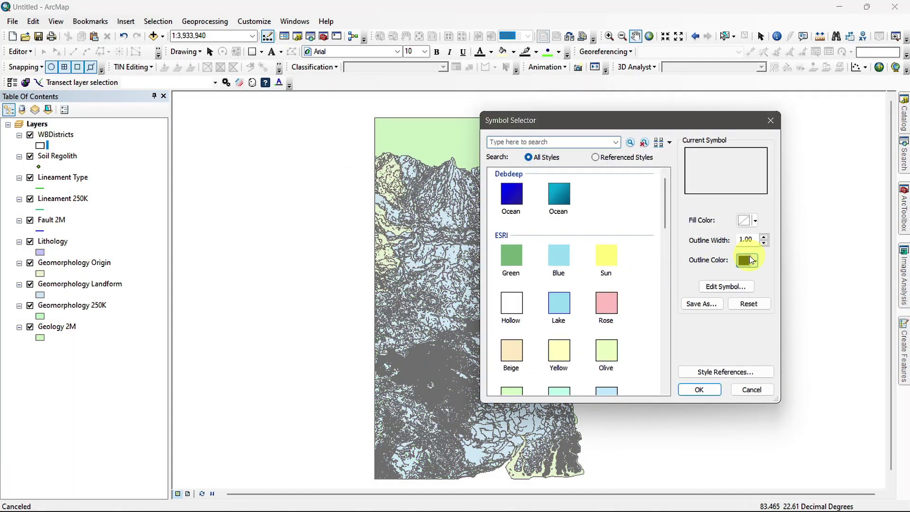
{"action": "left_click", "coordinate": [752, 260]}
{"action": "left_click", "coordinate": [751, 312]}
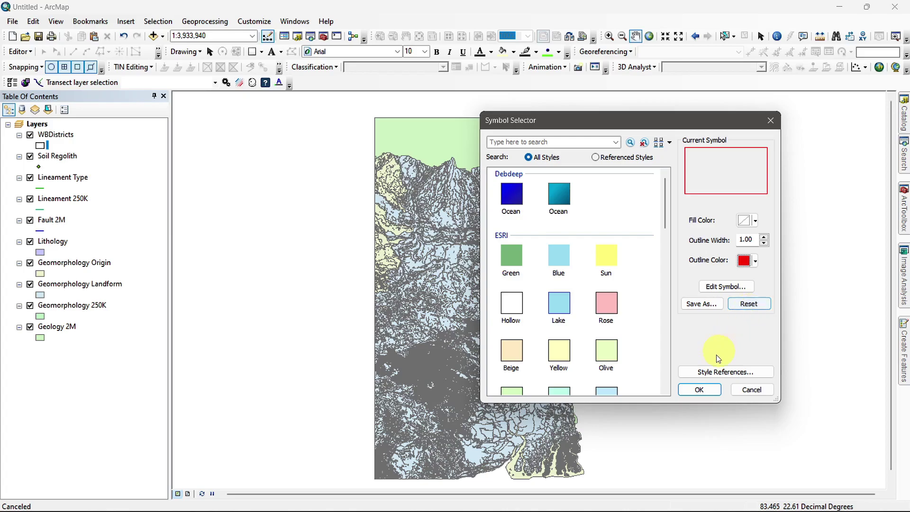
{"action": "left_click", "coordinate": [702, 390]}
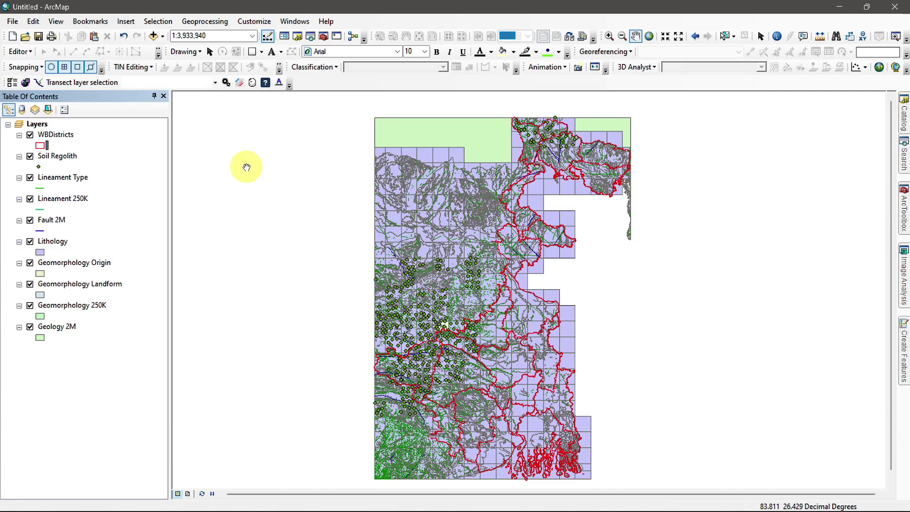
Clip the Geology 2M layer to the WBDistricts boundary, naming the output feature class WB_Geology in Default.gdb
{"action": "left_click", "coordinate": [219, 21]}
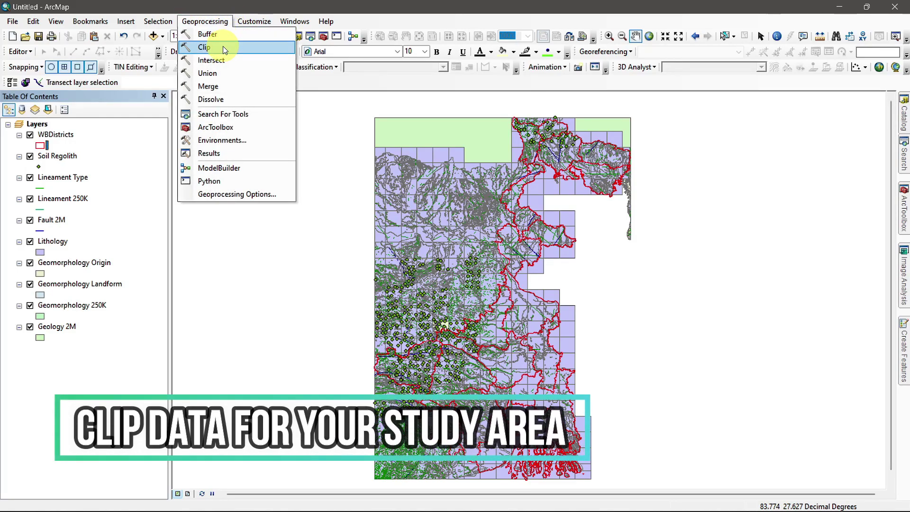
{"action": "left_click", "coordinate": [223, 47]}
{"action": "left_click", "coordinate": [686, 124]}
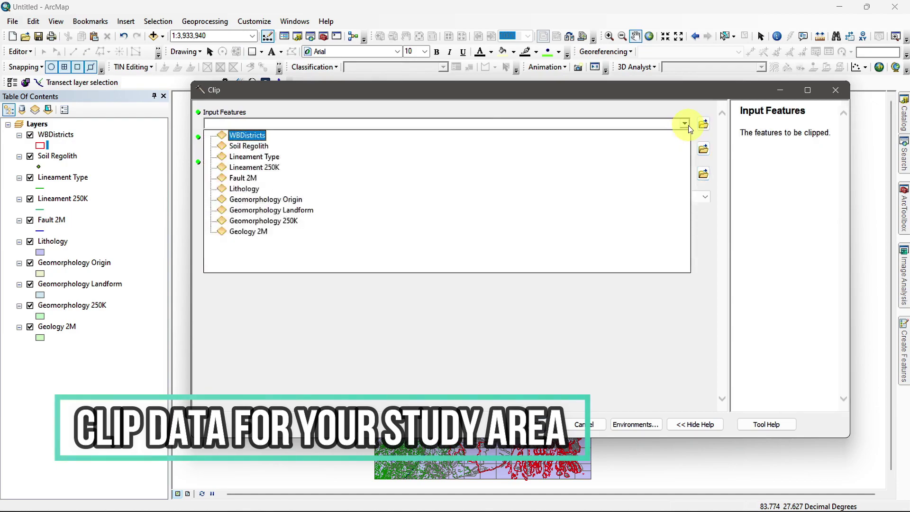
{"action": "left_click", "coordinate": [331, 232]}
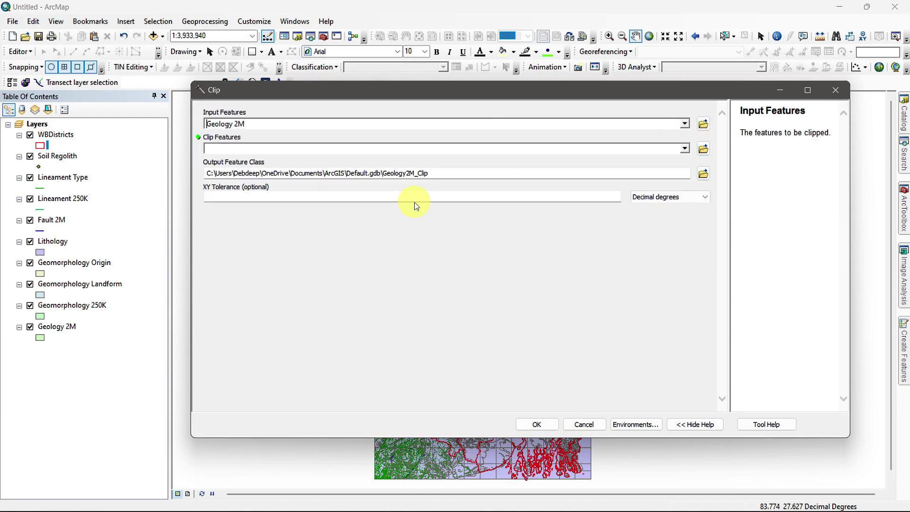
{"action": "left_click", "coordinate": [685, 149]}
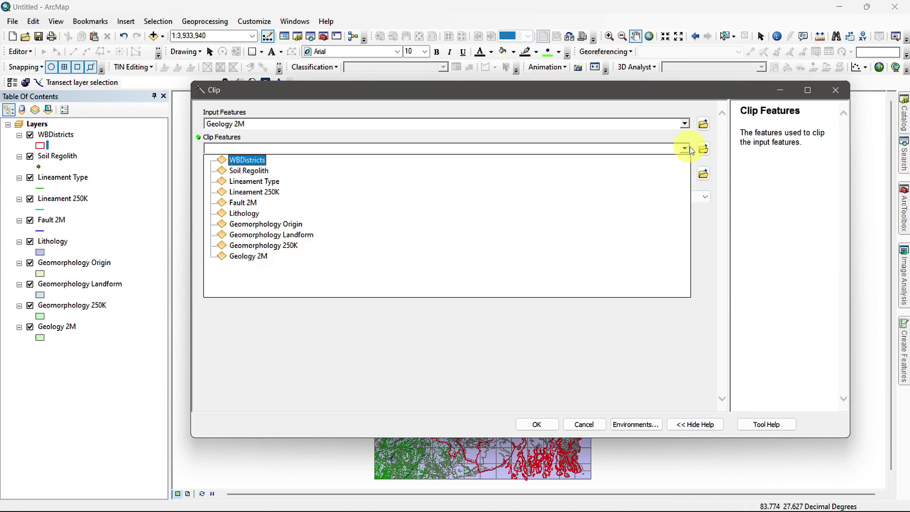
{"action": "left_click", "coordinate": [242, 165]}
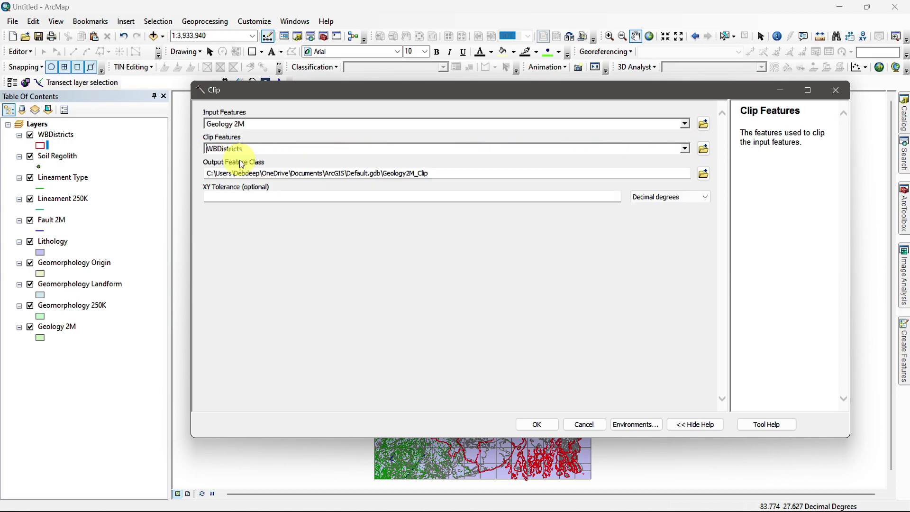
{"action": "left_click", "coordinate": [456, 176]}
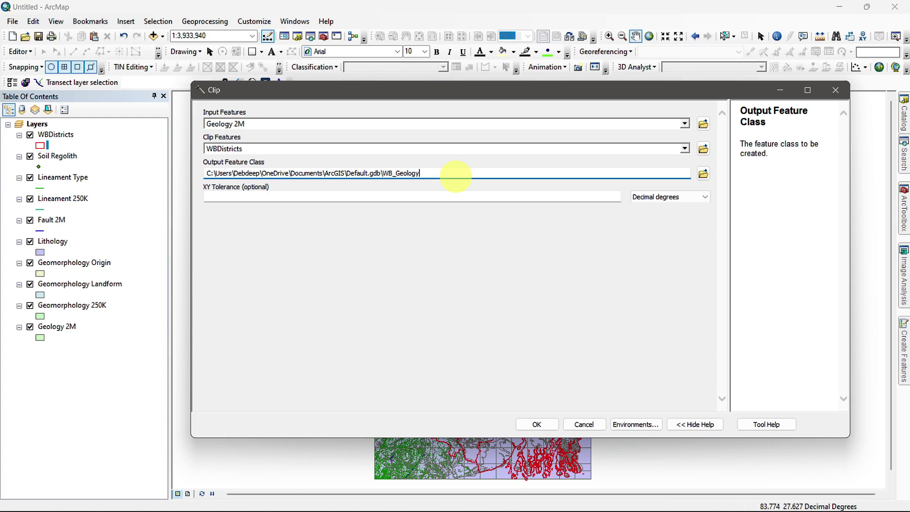
{"action": "left_click", "coordinate": [538, 424]}
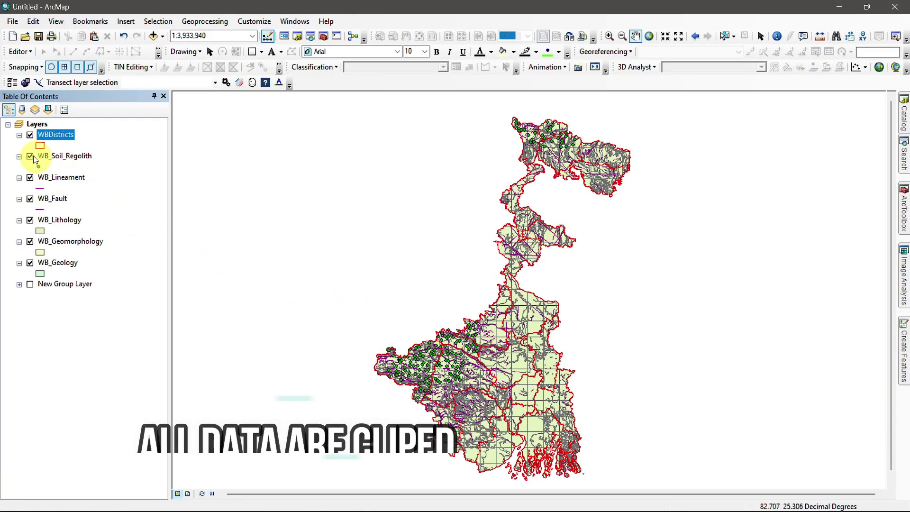
Turn off the WB_Lineament, WB_Fault, WB_Lithology, WB_Geomorphology and WB_Geology layers, leaving only WBDistricts and WB_Soil_Regolith on the map
{"action": "left_click", "coordinate": [30, 177]}
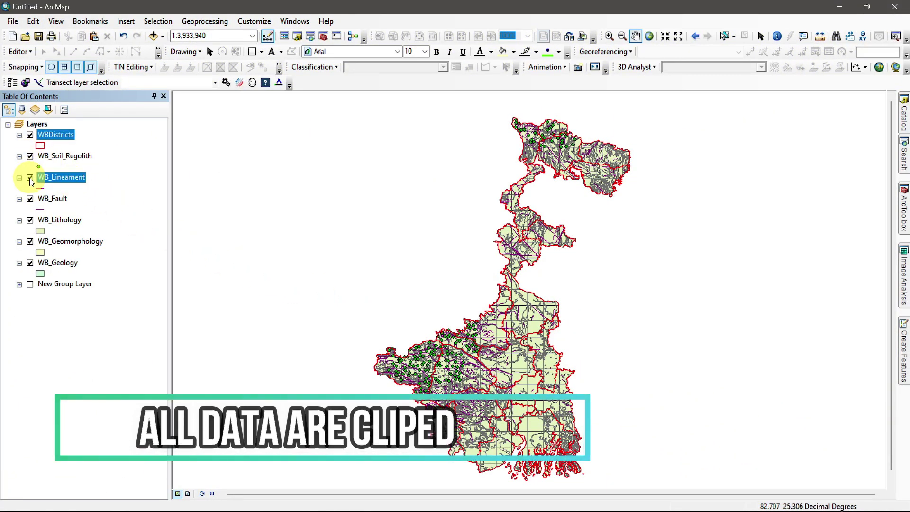
{"action": "left_click", "coordinate": [30, 199]}
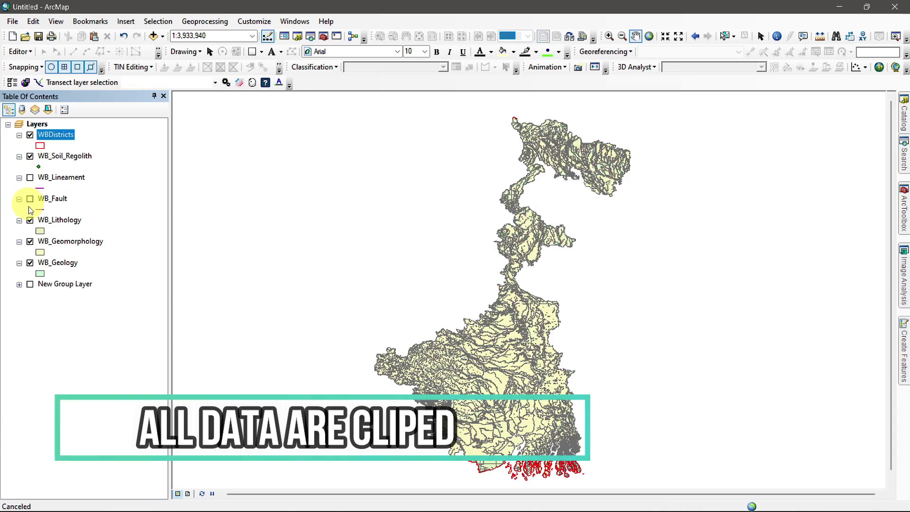
{"action": "left_click", "coordinate": [29, 220]}
{"action": "left_click", "coordinate": [29, 242]}
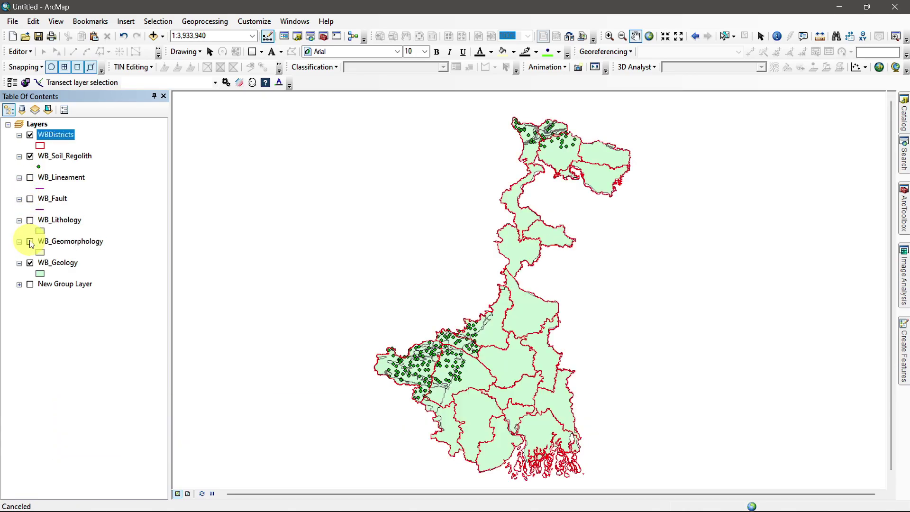
{"action": "left_click", "coordinate": [29, 264]}
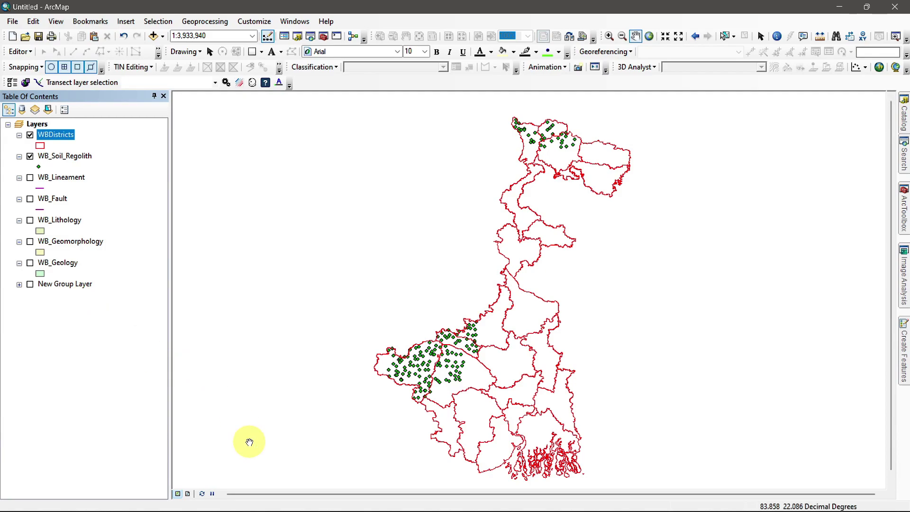
Examine the WB_Soil_Regolith attribute table, including the coordinate columns, the oxides from SIO2 to TIO2 and the remaining element fields
{"action": "left_click", "coordinate": [64, 156]}
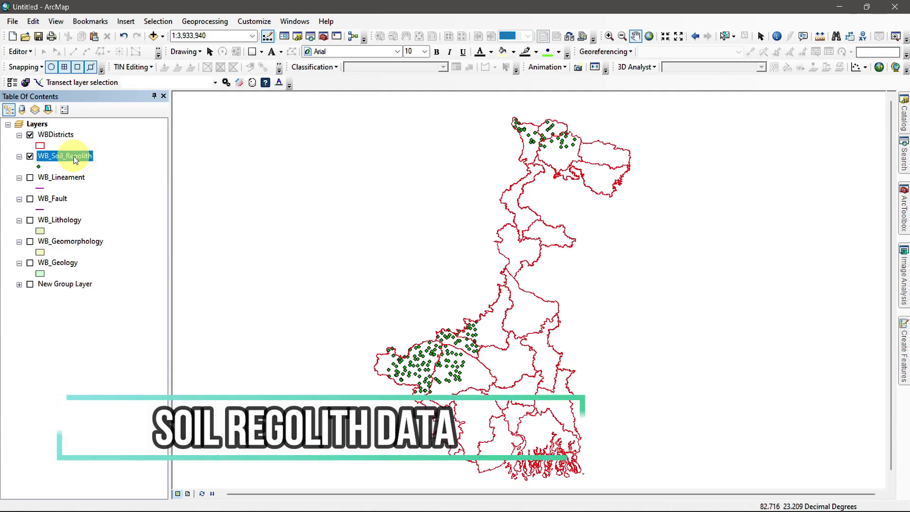
{"action": "right_click", "coordinate": [73, 156]}
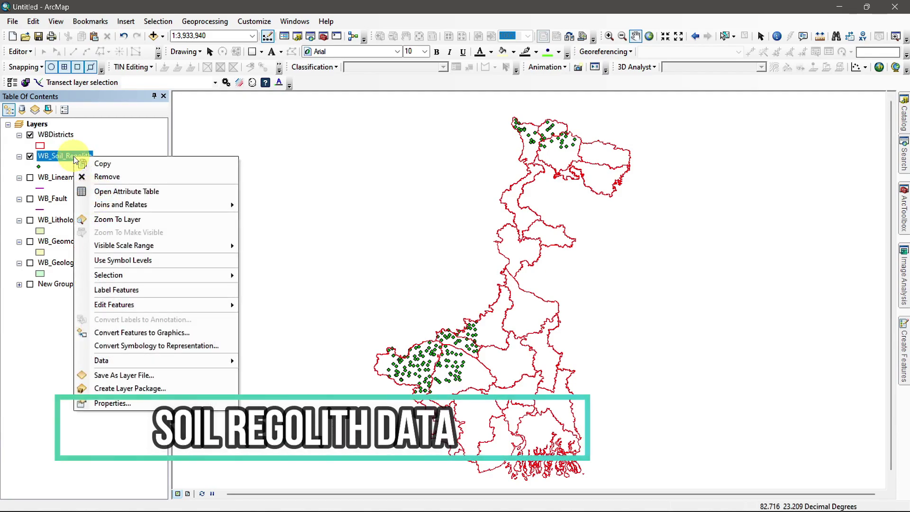
{"action": "left_click", "coordinate": [118, 192]}
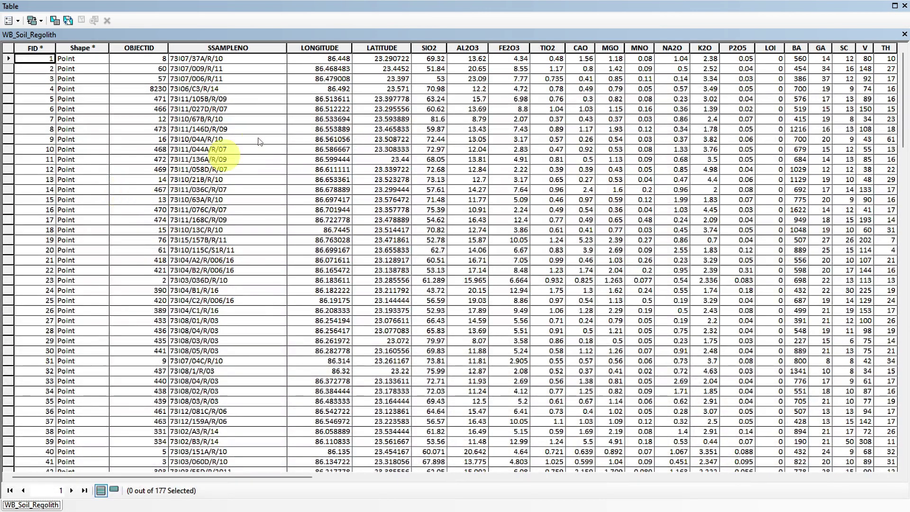
{"action": "left_click", "coordinate": [318, 47]}
{"action": "left_click", "coordinate": [372, 47]}
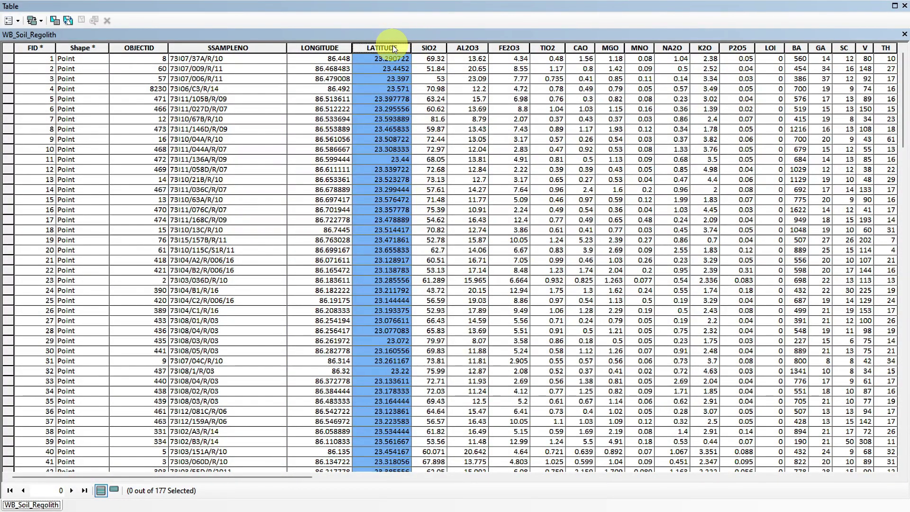
{"action": "left_click", "coordinate": [422, 48]}
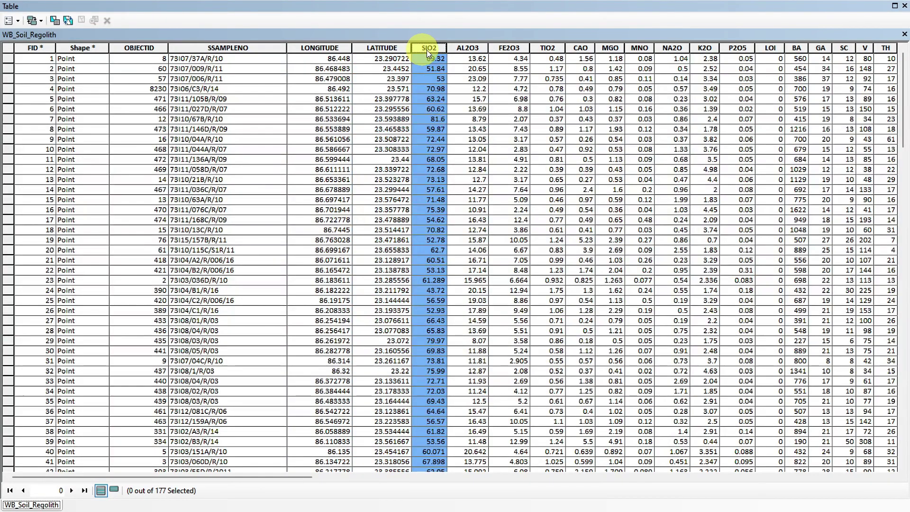
{"action": "left_click", "coordinate": [459, 47]}
{"action": "left_click", "coordinate": [502, 48]}
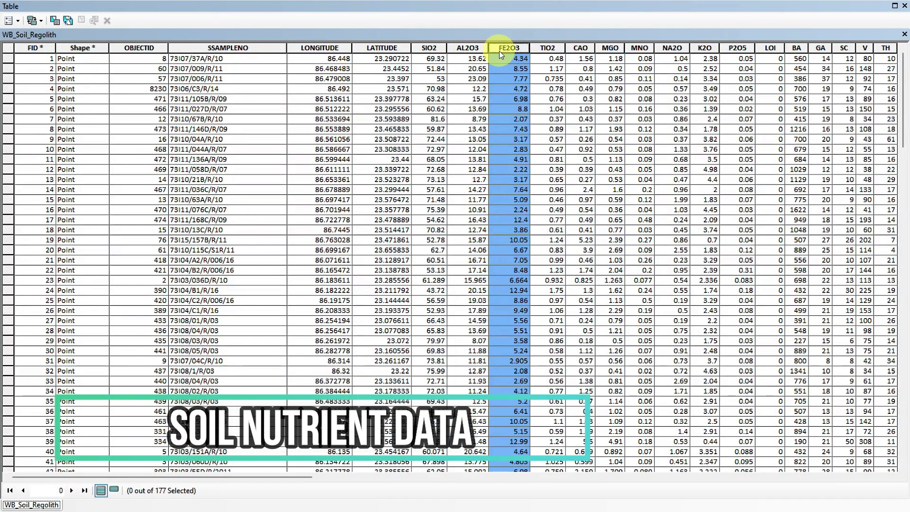
{"action": "left_click", "coordinate": [546, 48]}
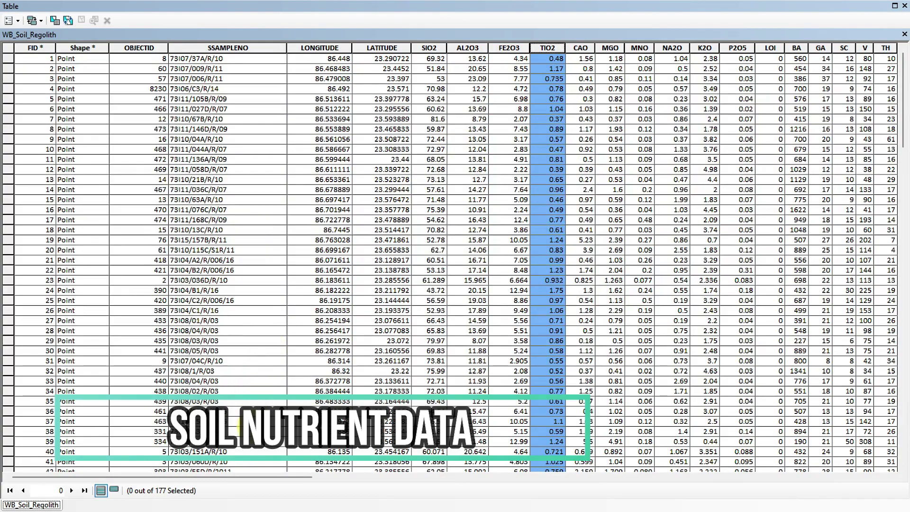
{"action": "left_click_drag", "start_coordinate": [257, 476], "coordinate": [871, 478]}
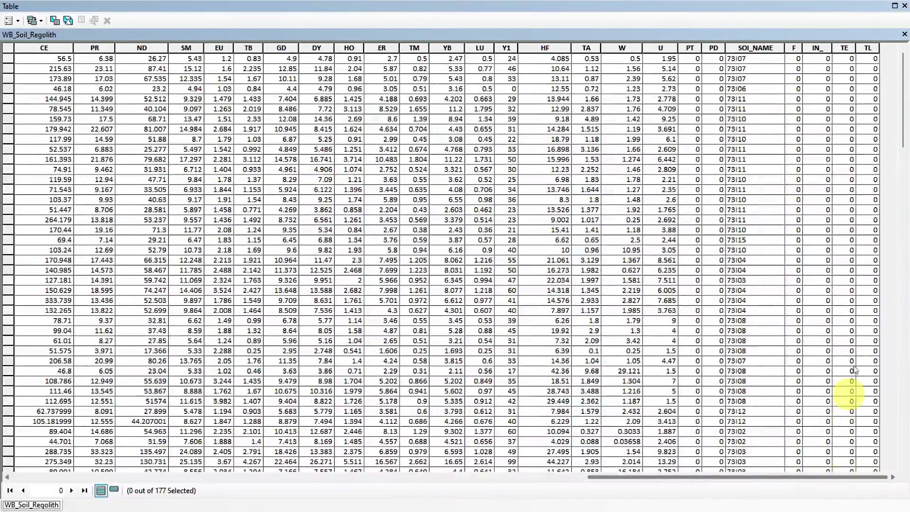
{"action": "left_click", "coordinate": [904, 6]}
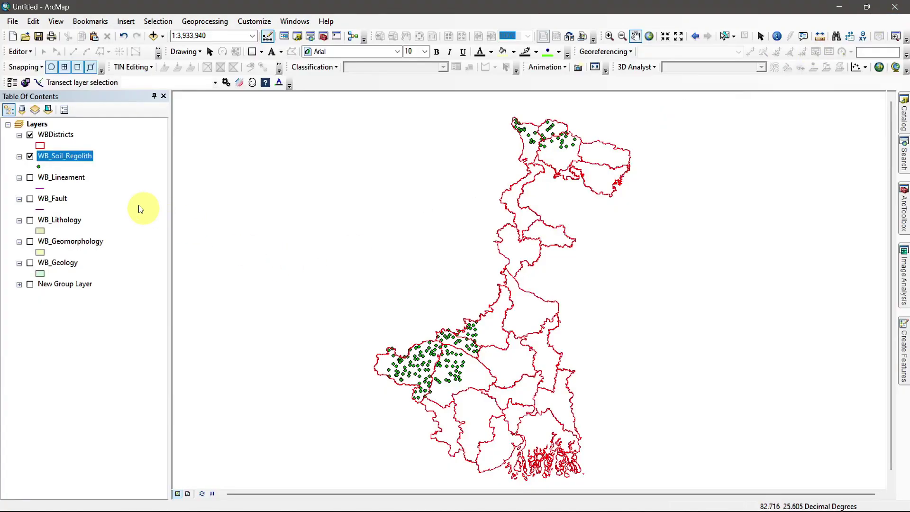
Display WB_Lineament instead of WB_Soil_Regolith and review the L1DESCRIPT and L2DESCRIPT columns in its attribute table
{"action": "left_click", "coordinate": [30, 157]}
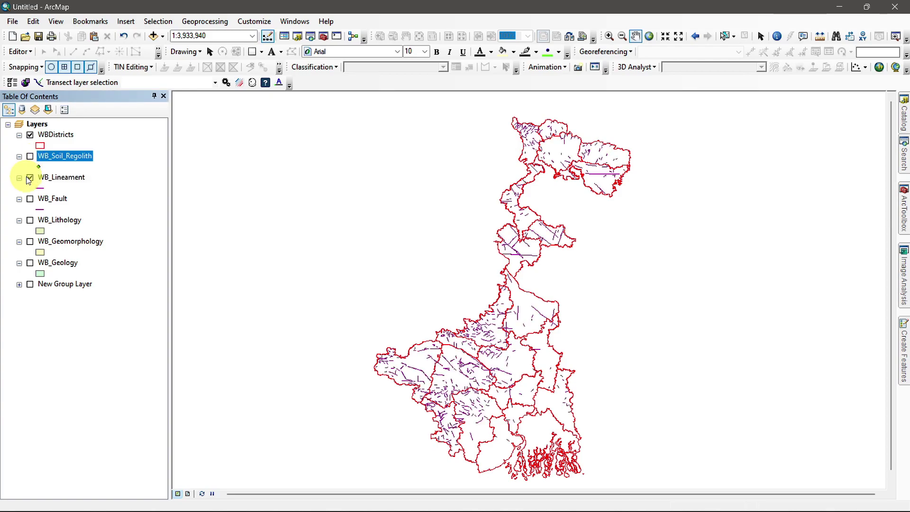
{"action": "right_click", "coordinate": [57, 176]}
{"action": "left_click", "coordinate": [95, 211]}
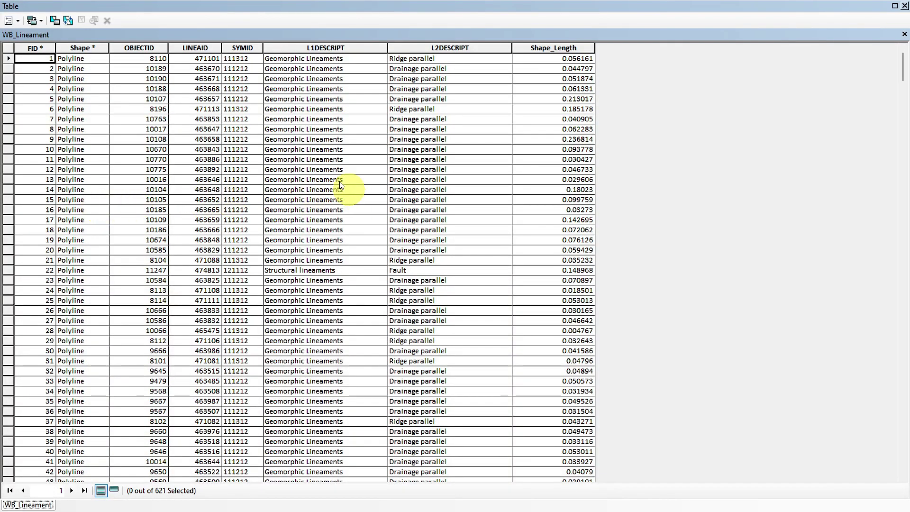
{"action": "left_click", "coordinate": [320, 48]}
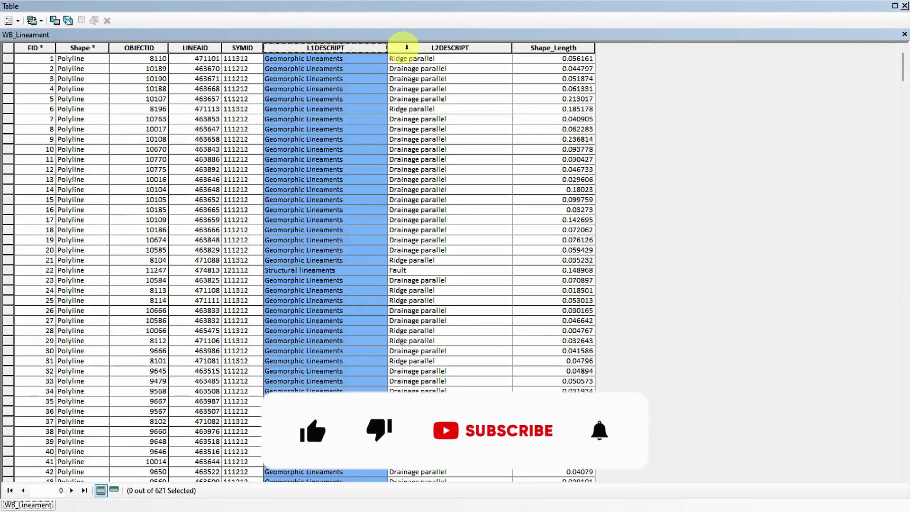
{"action": "left_click", "coordinate": [427, 46]}
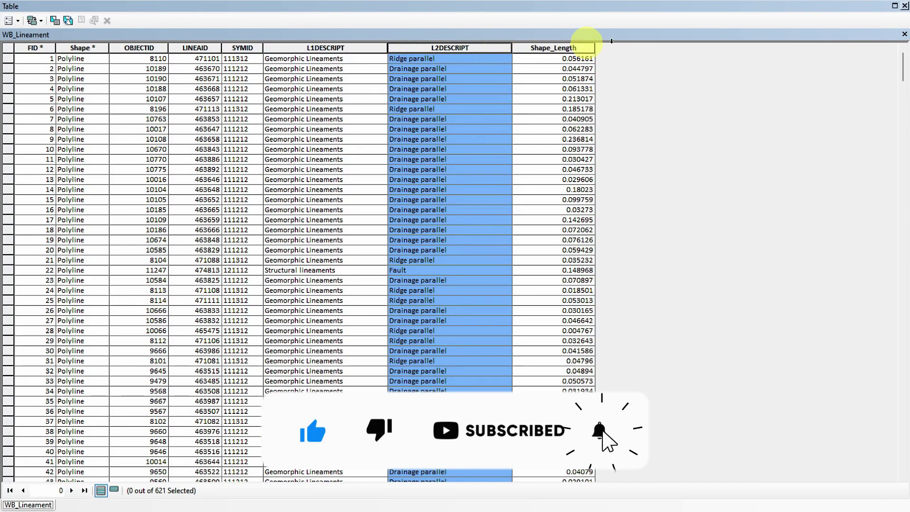
{"action": "left_click", "coordinate": [905, 8]}
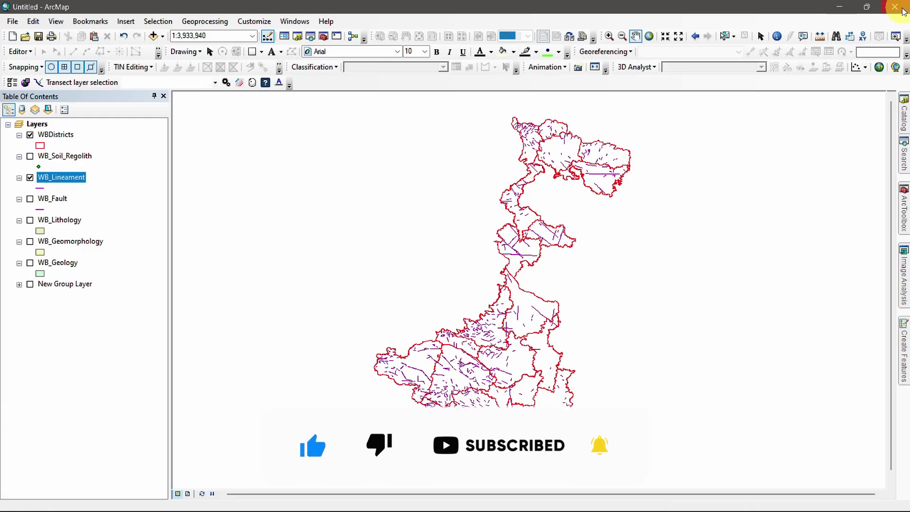
Display WB_Fault instead of WB_Lineament and review the fault records in its attribute table
{"action": "left_click", "coordinate": [30, 178]}
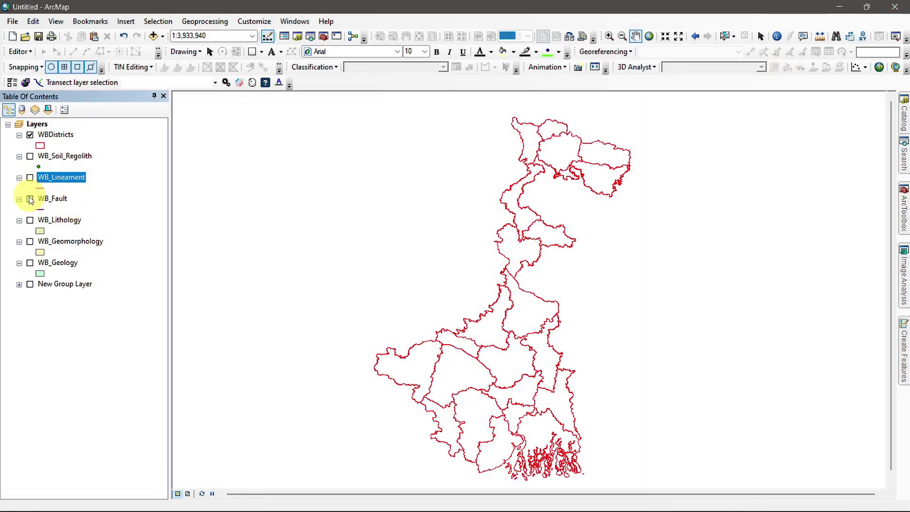
{"action": "left_click", "coordinate": [31, 200]}
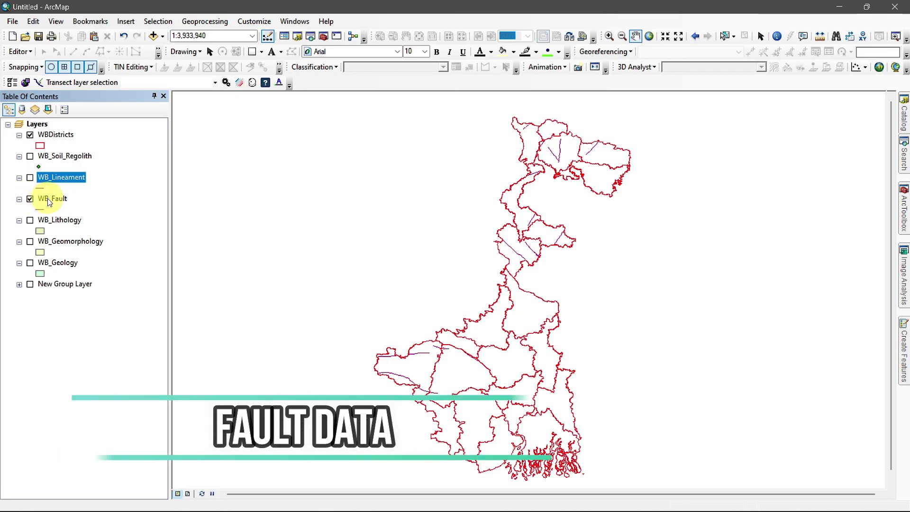
{"action": "left_click", "coordinate": [50, 201]}
{"action": "right_click", "coordinate": [50, 200]}
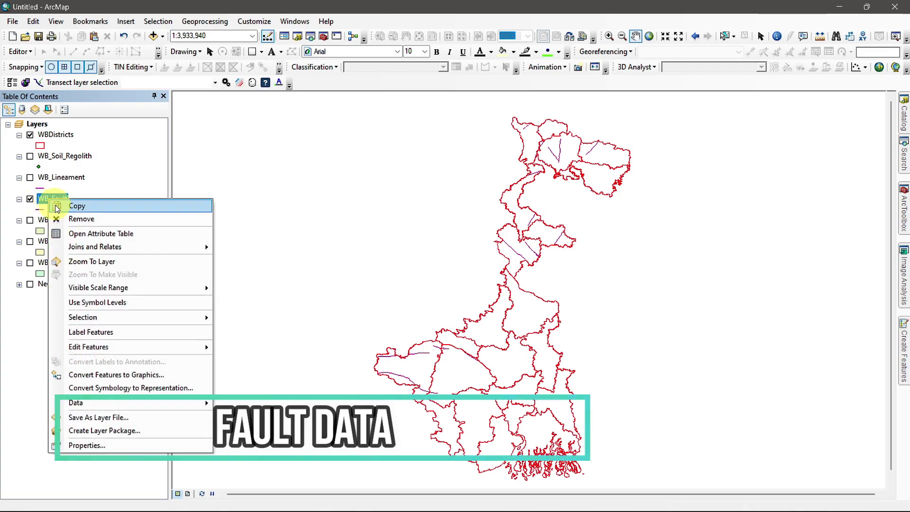
{"action": "left_click", "coordinate": [75, 234]}
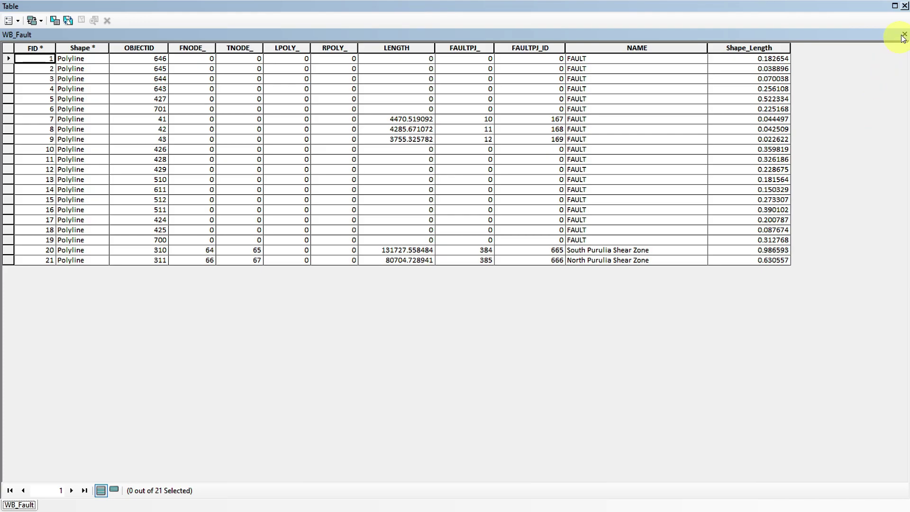
{"action": "left_click", "coordinate": [905, 7]}
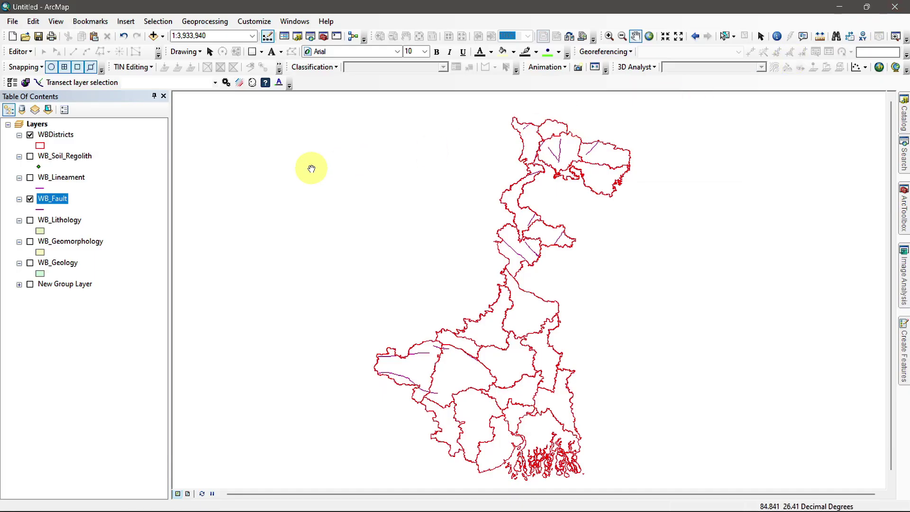
Display WB_Lithology instead of WB_Fault on the map and open the WB_Lithology attribute table
{"action": "left_click", "coordinate": [30, 199]}
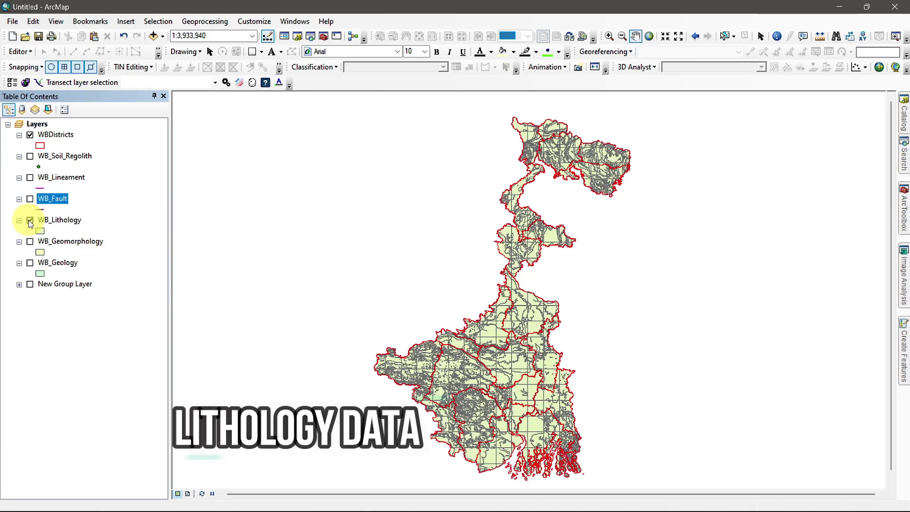
{"action": "left_click", "coordinate": [60, 221]}
{"action": "right_click", "coordinate": [61, 221]}
{"action": "left_click", "coordinate": [86, 257]}
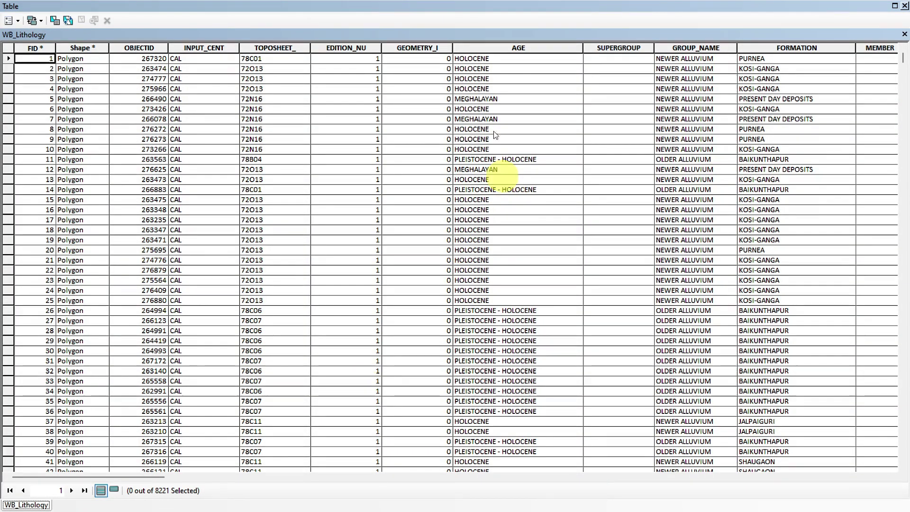
Review the AGE, GROUP_NAME, FORMATION and LITHOLOGIC columns of the WB_Lithology attribute table, then close the table
{"action": "left_click", "coordinate": [481, 48]}
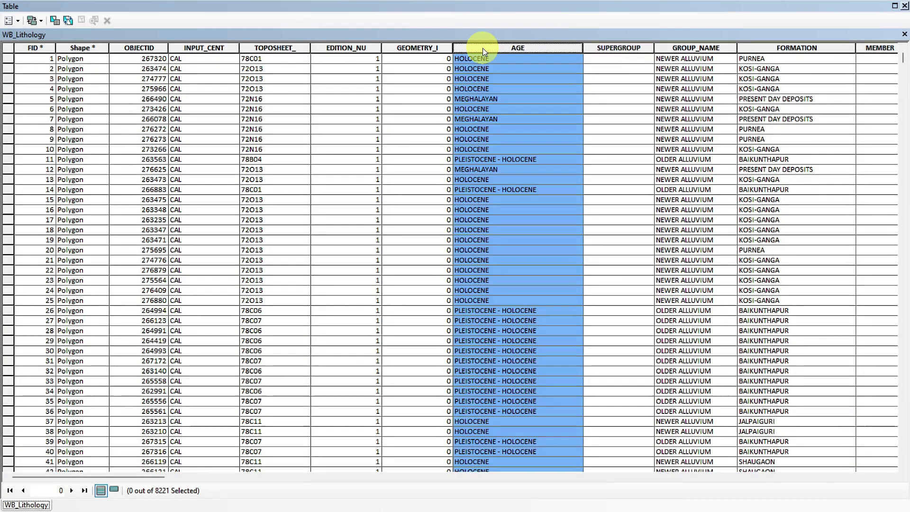
{"action": "left_click", "coordinate": [664, 48]}
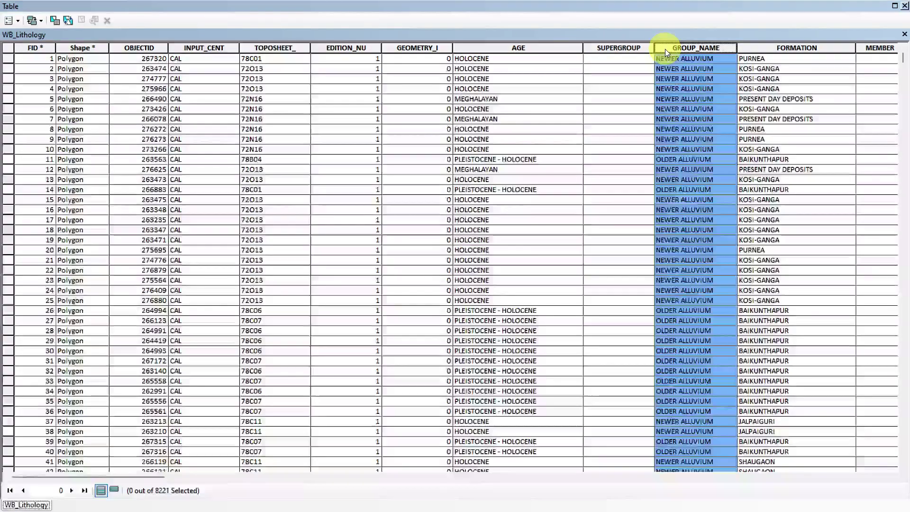
{"action": "left_click", "coordinate": [752, 44]}
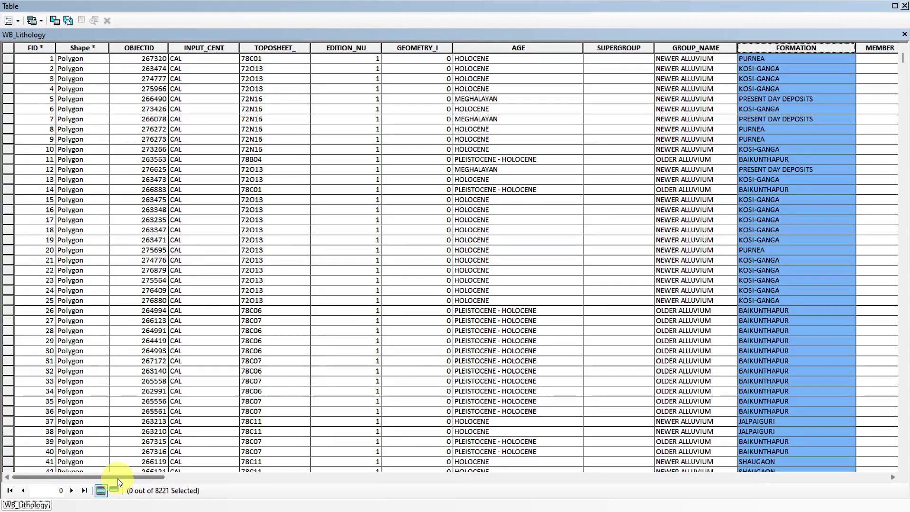
{"action": "left_click_drag", "start_coordinate": [117, 479], "coordinate": [305, 494]}
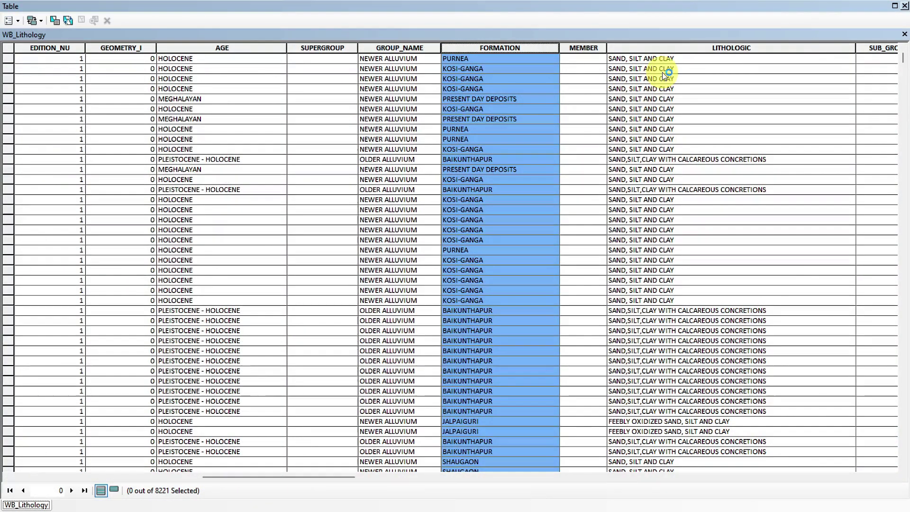
{"action": "left_click", "coordinate": [668, 47]}
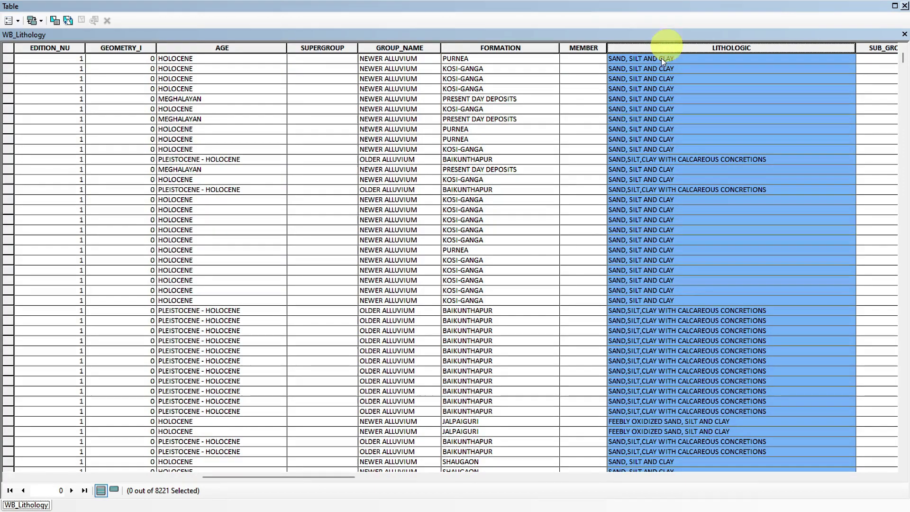
{"action": "left_click_drag", "start_coordinate": [332, 480], "coordinate": [458, 486]}
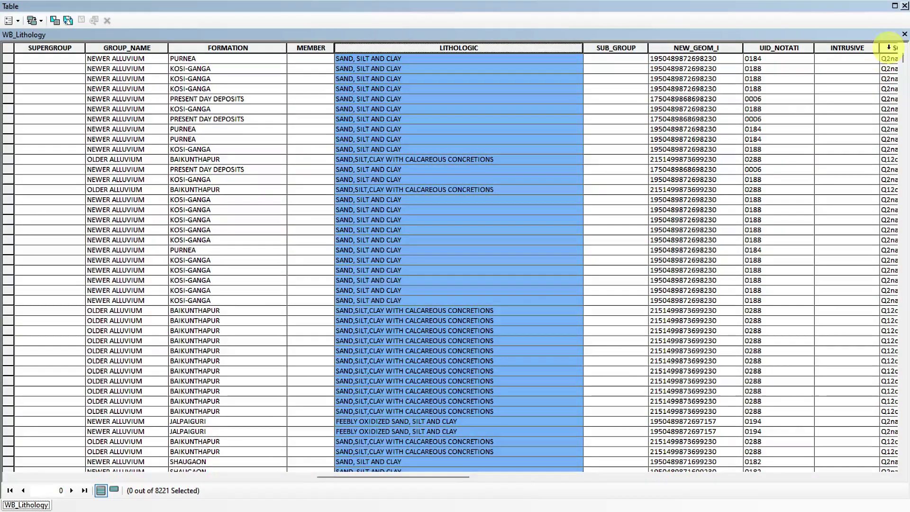
{"action": "left_click", "coordinate": [905, 7]}
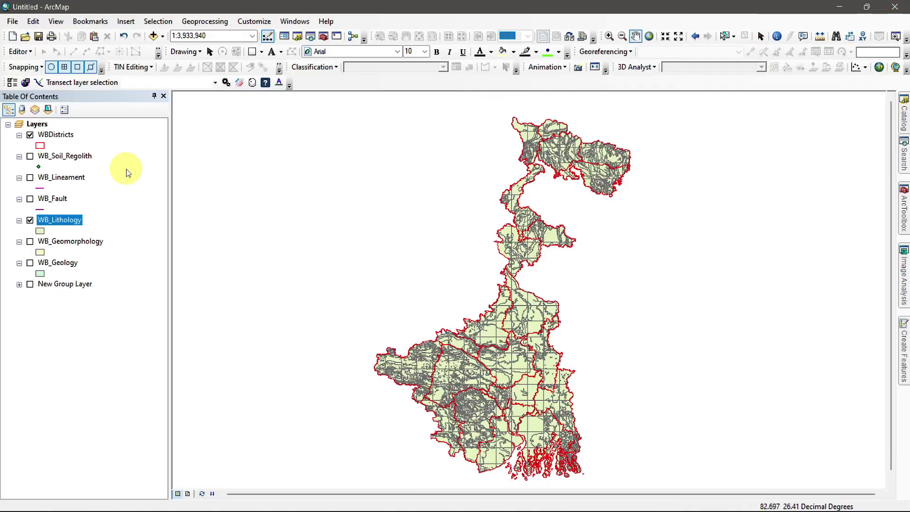
Symbolize WB_Lithology by unique values of the LITHOLOGIC field, adding all values and excluding the all other values class
{"action": "right_click", "coordinate": [67, 218]}
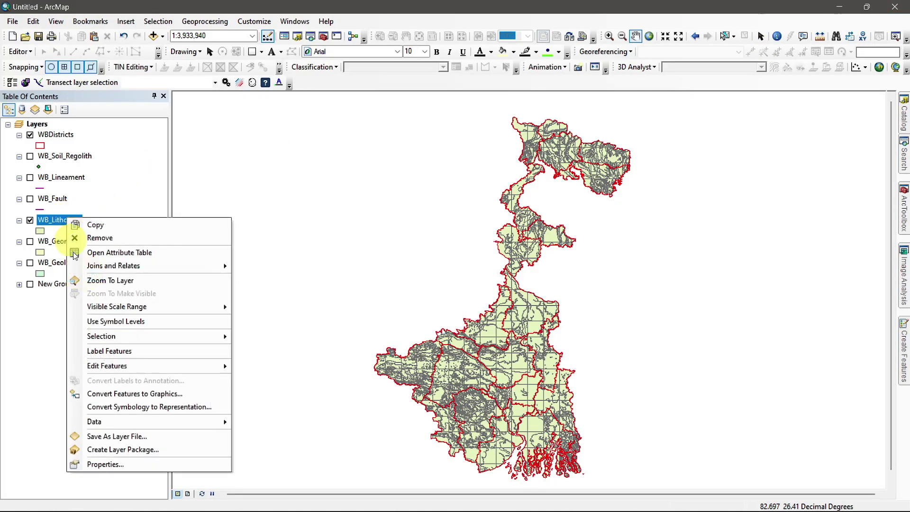
{"action": "left_click", "coordinate": [125, 463]}
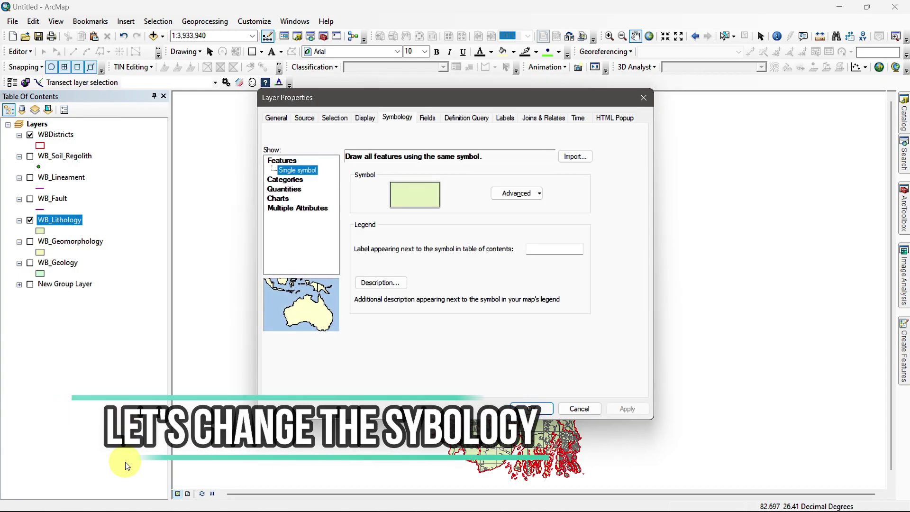
{"action": "left_click", "coordinate": [294, 180]}
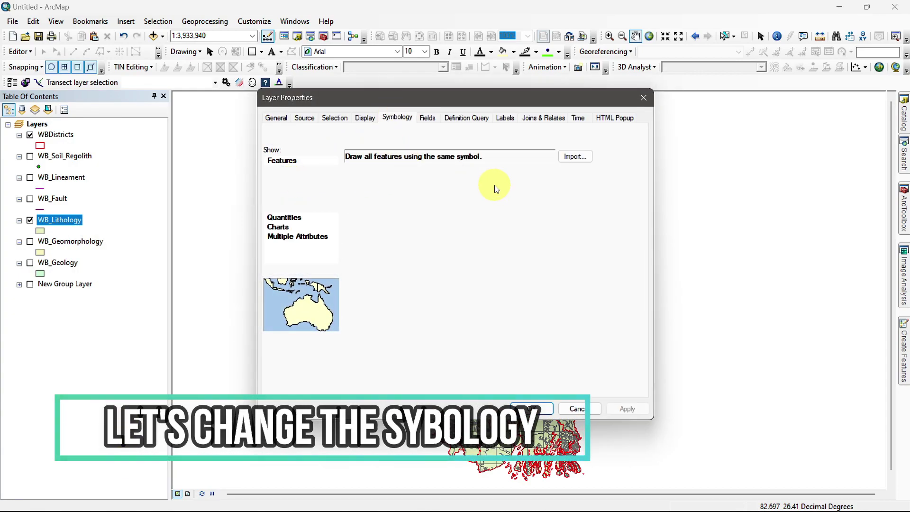
{"action": "left_click", "coordinate": [459, 181]}
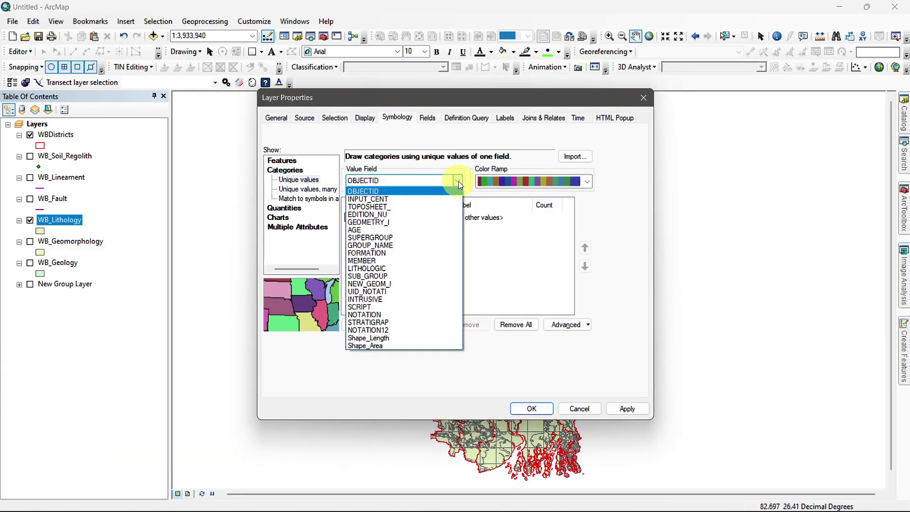
{"action": "left_click", "coordinate": [416, 264]}
{"action": "left_click", "coordinate": [349, 218]}
{"action": "left_click", "coordinate": [366, 324]}
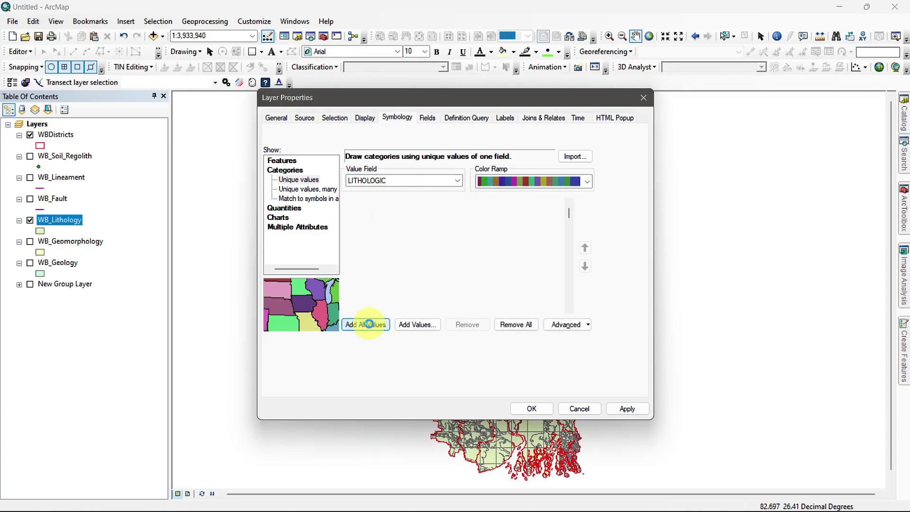
{"action": "left_click", "coordinate": [627, 410]}
{"action": "left_click", "coordinate": [533, 409]}
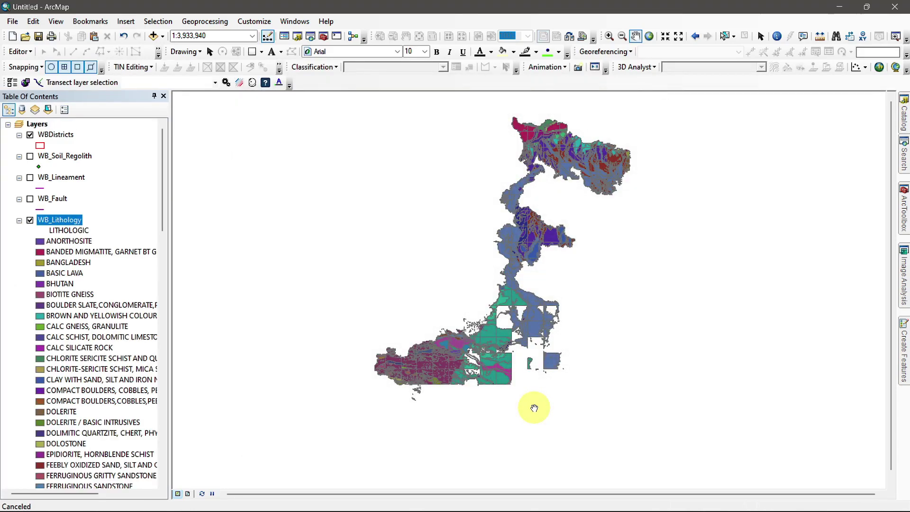
Change the WBDistricts symbol to Hollow with a black outline of width 0.40
{"action": "left_click", "coordinate": [40, 146]}
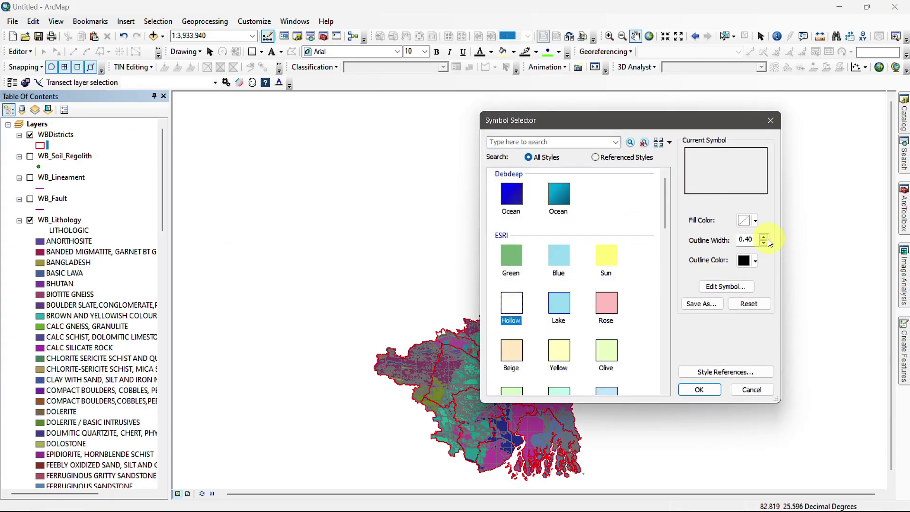
{"action": "left_click", "coordinate": [701, 389]}
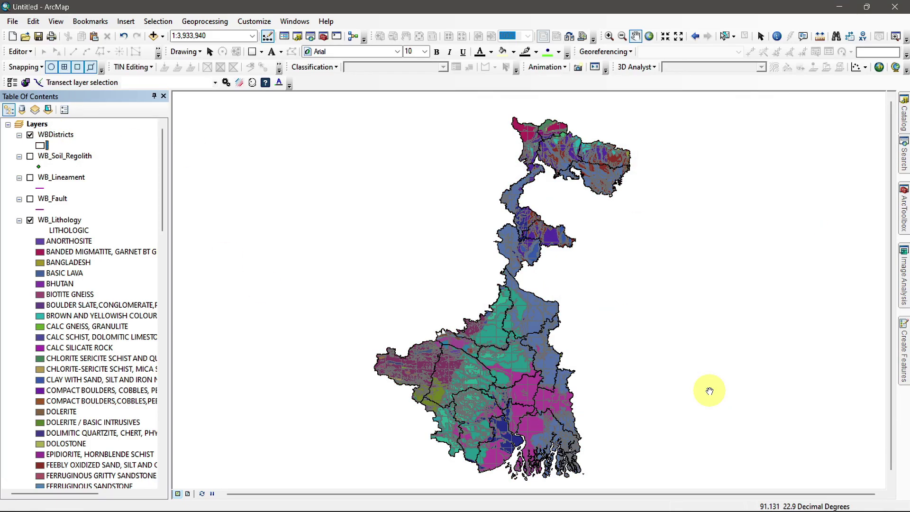
Collapse the legends of the WB_Lithology, WB_Fault, WB_Lineament, WB_Soil_Regolith and WBDistricts layers
{"action": "left_click_drag", "start_coordinate": [164, 211], "coordinate": [163, 235]}
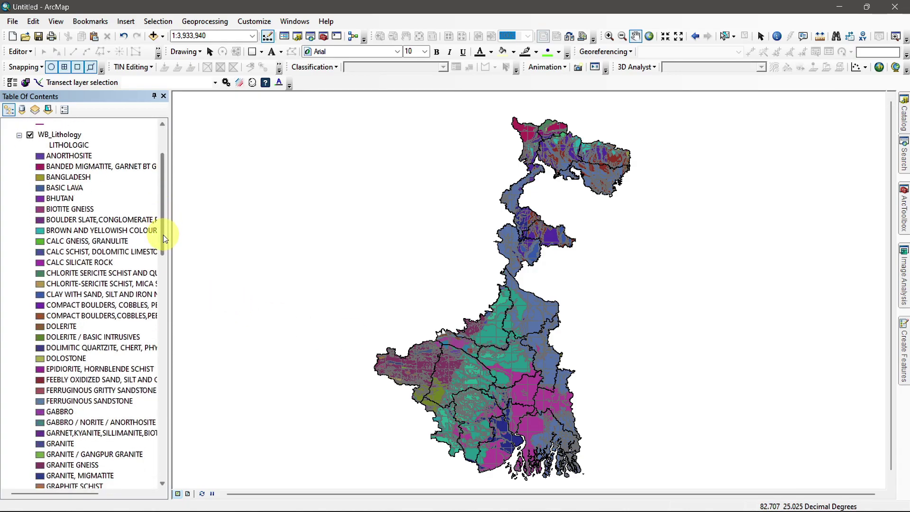
{"action": "left_click", "coordinate": [19, 136]}
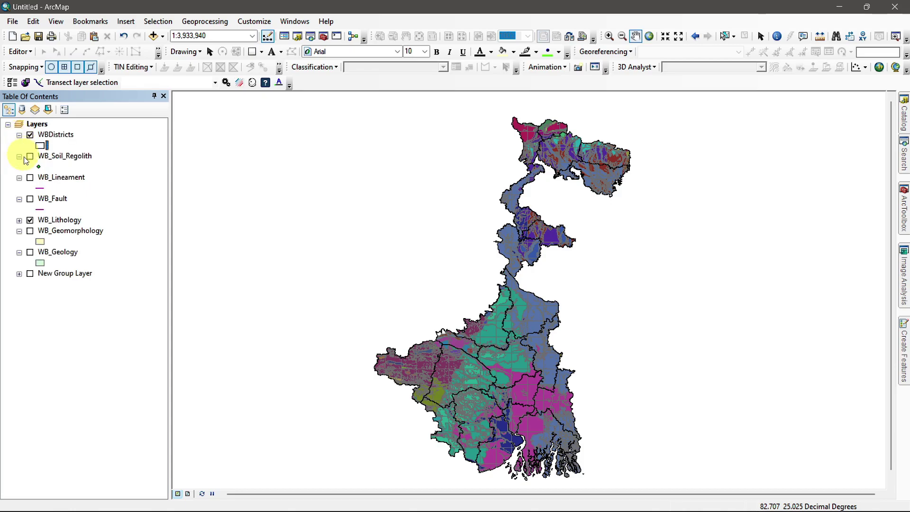
{"action": "left_click", "coordinate": [20, 199]}
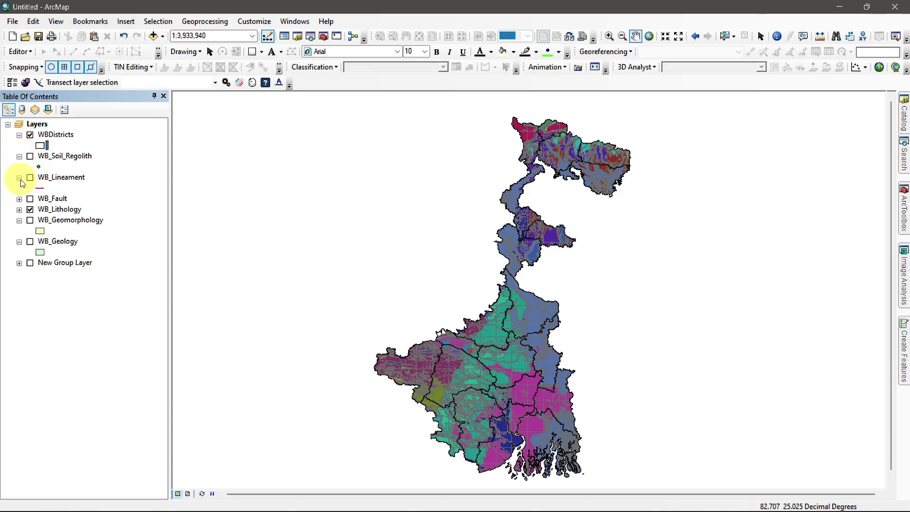
{"action": "left_click", "coordinate": [19, 178]}
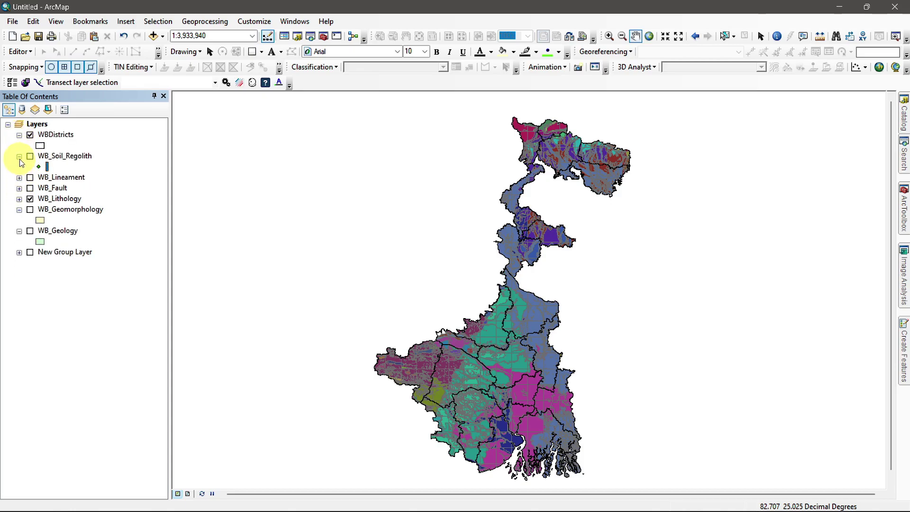
{"action": "left_click", "coordinate": [20, 158]}
{"action": "left_click", "coordinate": [20, 136]}
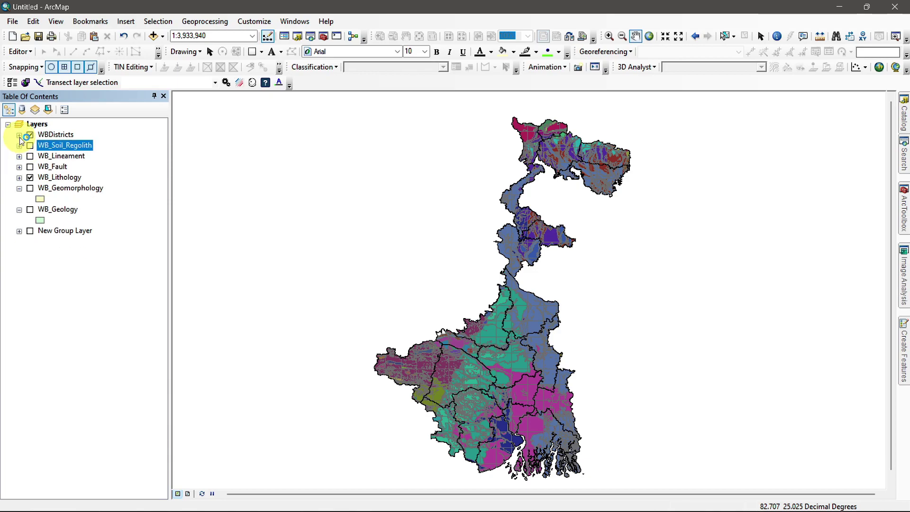
Display WB_Geomorphology instead of WB_Lithology on the map and open the WB_Geomorphology attribute table
{"action": "left_click", "coordinate": [30, 189]}
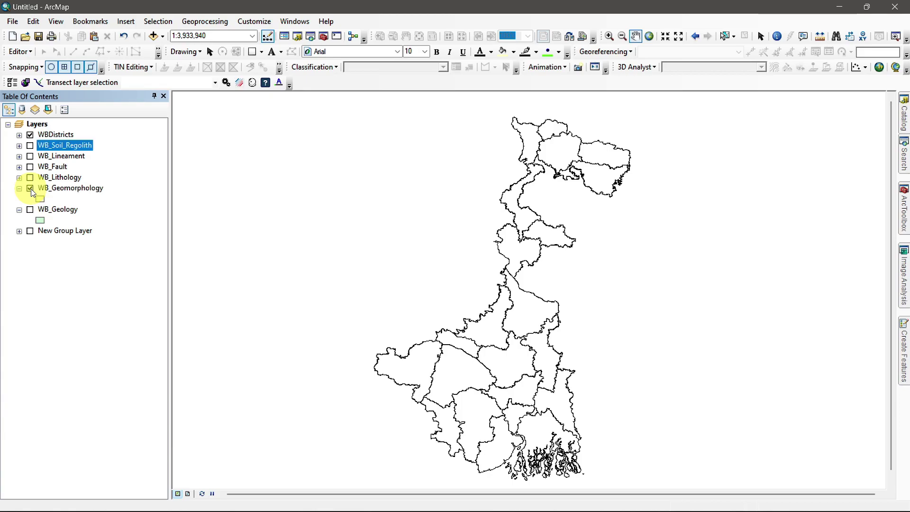
{"action": "right_click", "coordinate": [51, 189]}
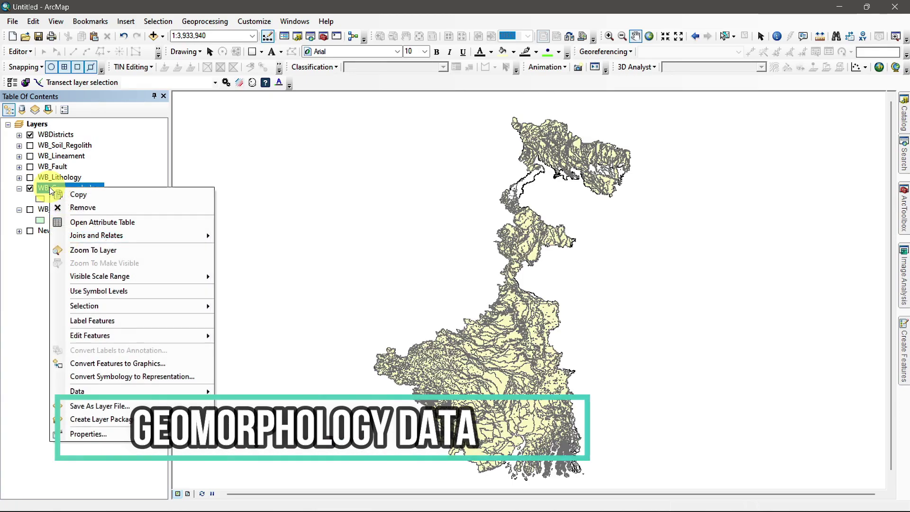
{"action": "left_click", "coordinate": [91, 223]}
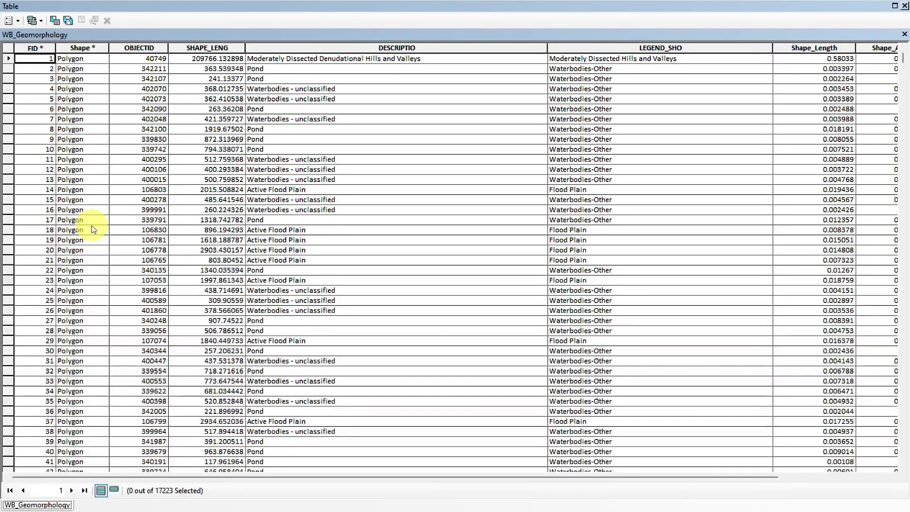
Review the DESCRIPTIO, LEGEND_SHO, Shape_Length and Shape_Area columns of the WB_Geomorphology attribute table, then close the table
{"action": "left_click", "coordinate": [417, 48]}
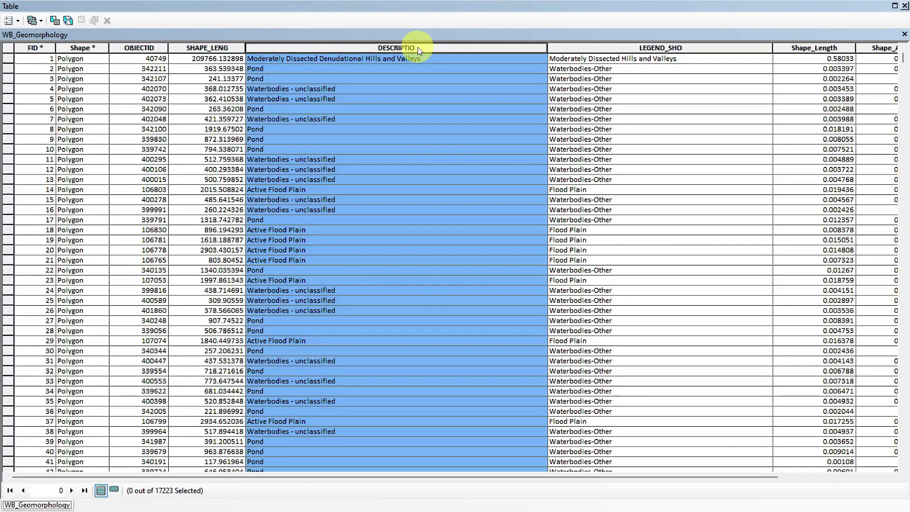
{"action": "left_click", "coordinate": [602, 45]}
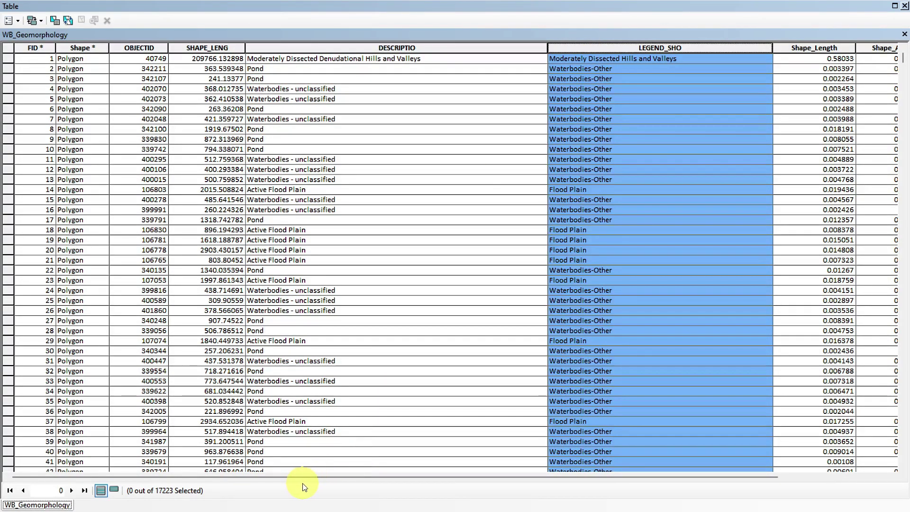
{"action": "left_click_drag", "start_coordinate": [300, 476], "coordinate": [386, 475]}
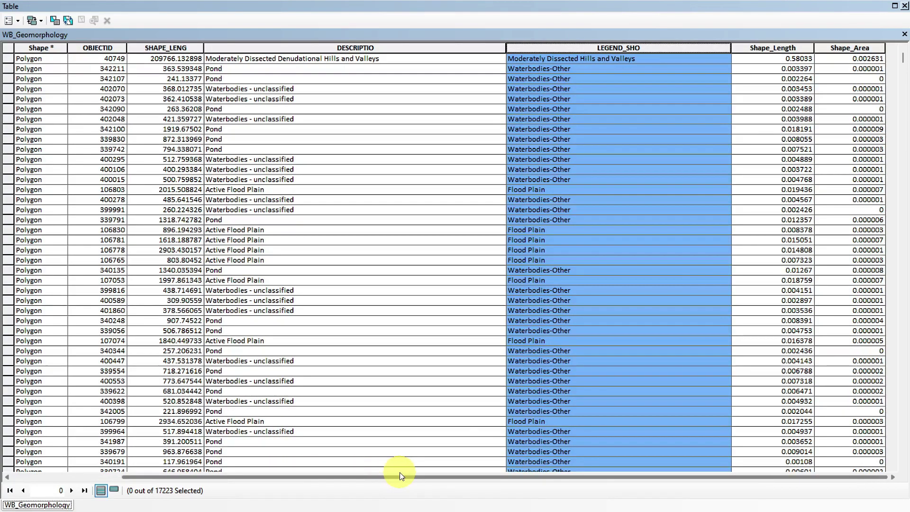
{"action": "left_click", "coordinate": [905, 7]}
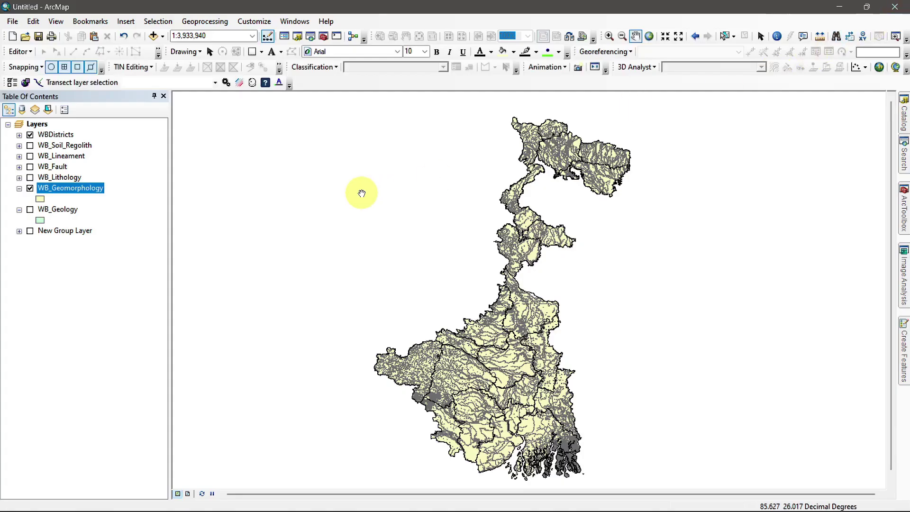
Symbolize WB_Geomorphology by unique values of the DESCRIPTIO field, adding all values and excluding the all other values class
{"action": "right_click", "coordinate": [62, 188]}
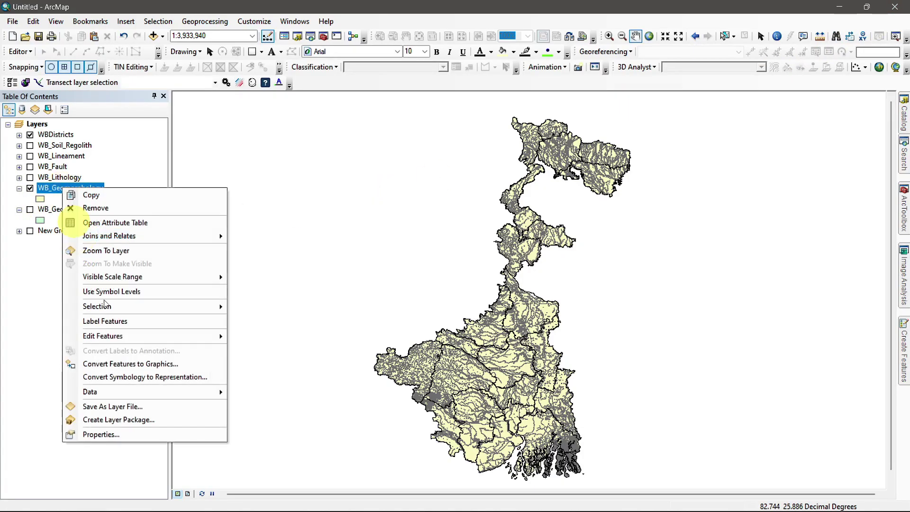
{"action": "left_click", "coordinate": [158, 433]}
{"action": "left_click", "coordinate": [297, 181]}
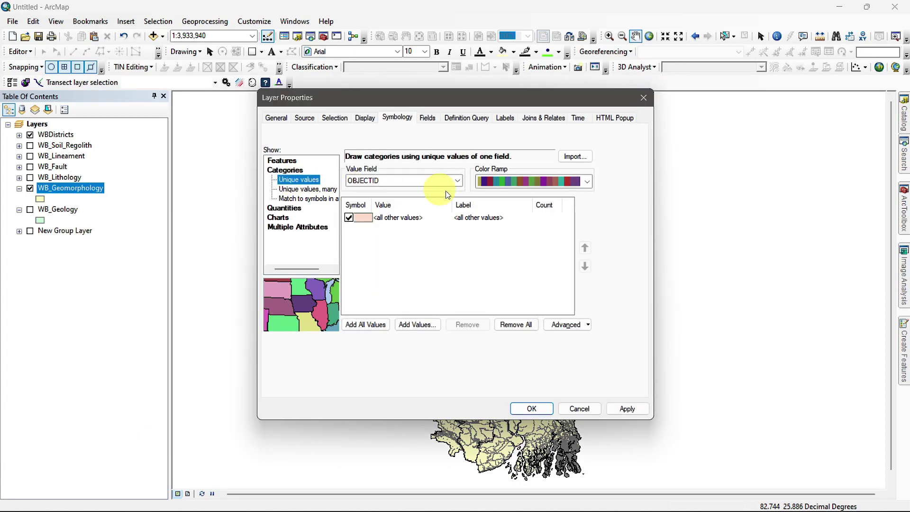
{"action": "left_click", "coordinate": [448, 183]}
{"action": "left_click", "coordinate": [425, 207]}
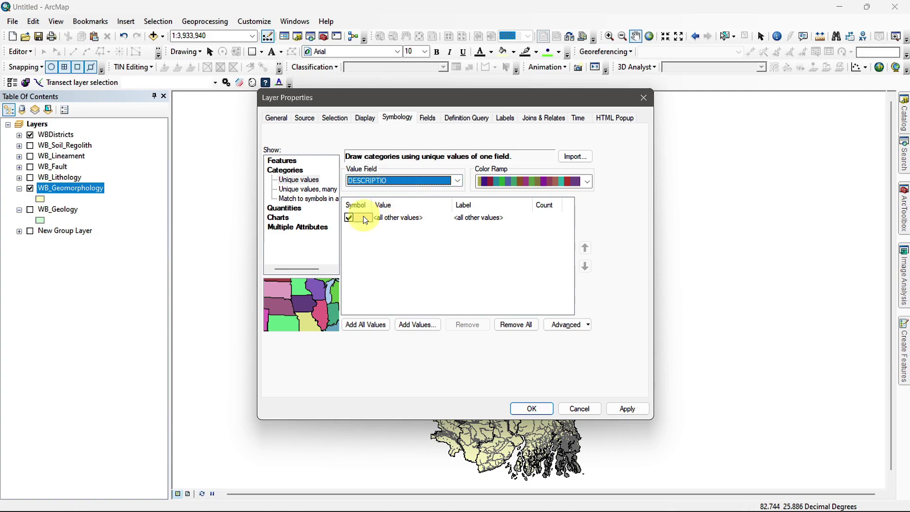
{"action": "left_click", "coordinate": [351, 218]}
{"action": "left_click", "coordinate": [364, 325]}
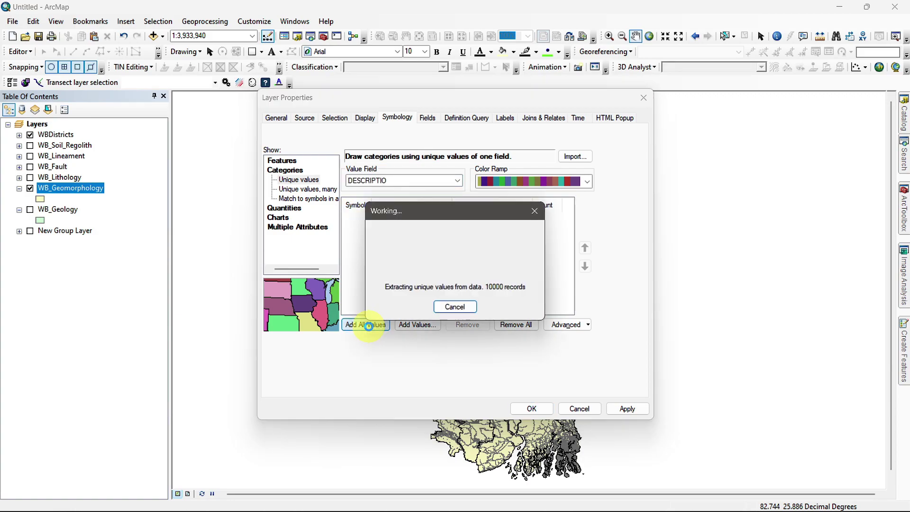
{"action": "left_click", "coordinate": [629, 408]}
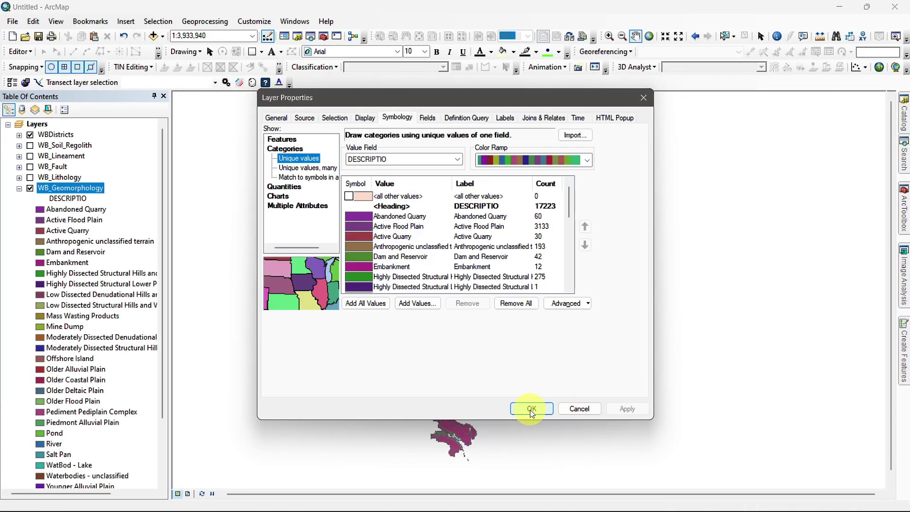
{"action": "left_click", "coordinate": [532, 408]}
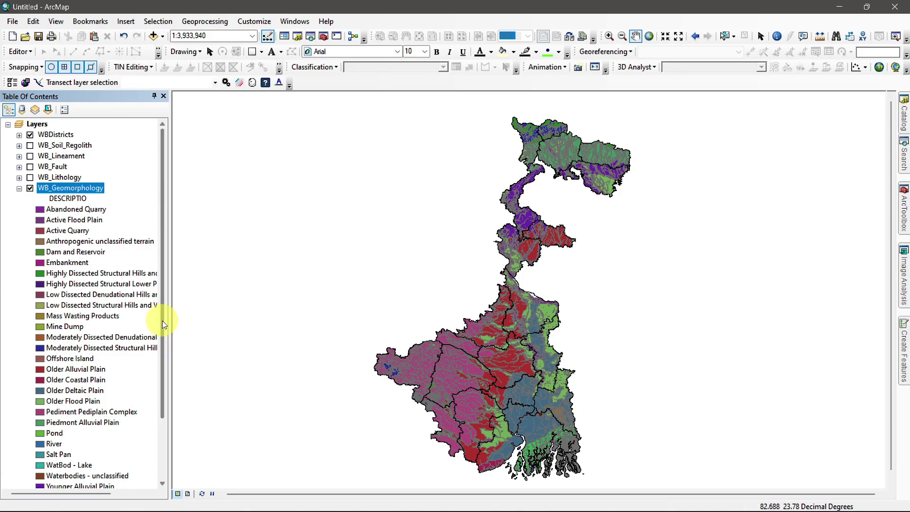
Collapse the WB_Geomorphology legend and display WB_Geology instead of WB_Geomorphology on the map
{"action": "left_click_drag", "start_coordinate": [162, 320], "coordinate": [162, 301]}
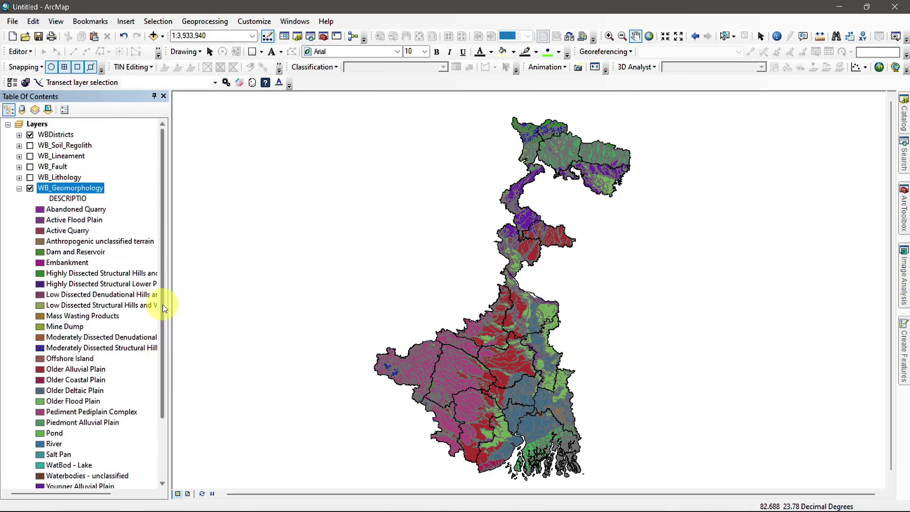
{"action": "left_click", "coordinate": [19, 189]}
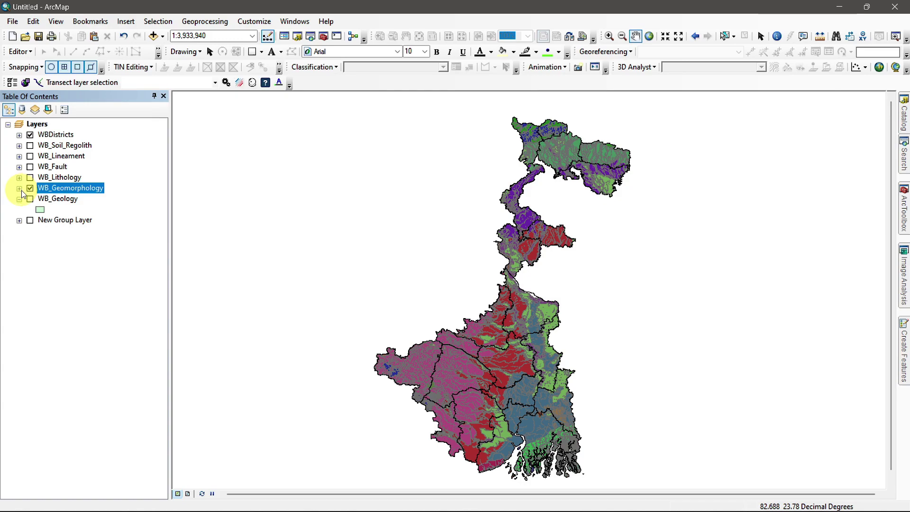
{"action": "left_click", "coordinate": [30, 188]}
{"action": "left_click", "coordinate": [52, 199], "text": "ctrl"}
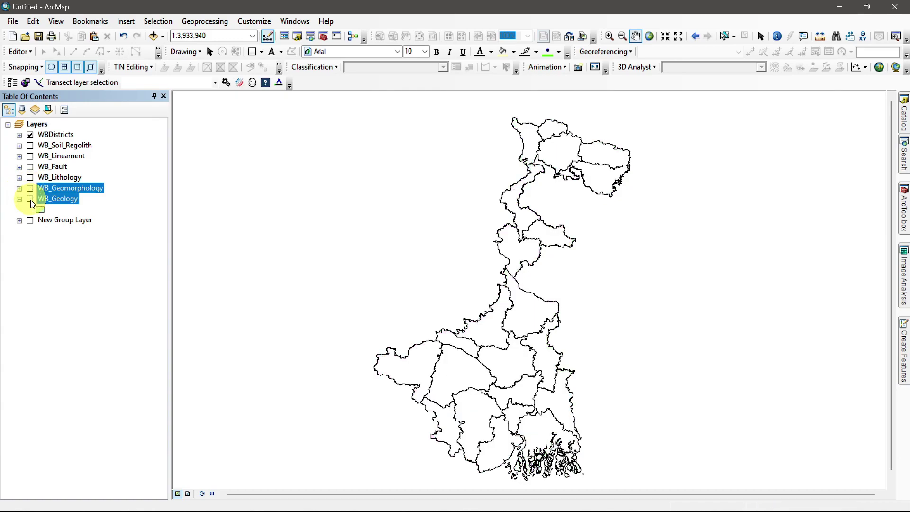
{"action": "left_click", "coordinate": [30, 199]}
Review the INDEX_, AGE_CODE, AGE, SUPERGROUP, GROUP_ and STRATIGRAP columns in the WB_Geology attribute table, then close the table
{"action": "right_click", "coordinate": [43, 199]}
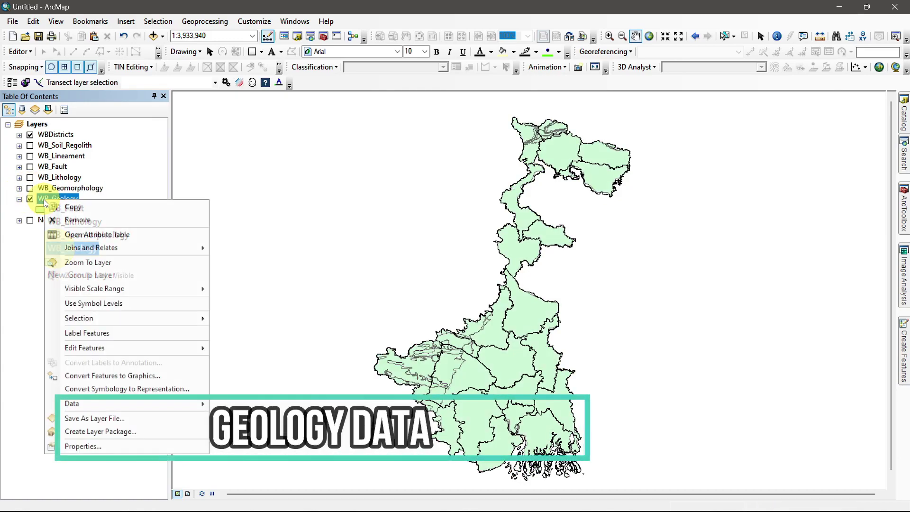
{"action": "left_click", "coordinate": [93, 235]}
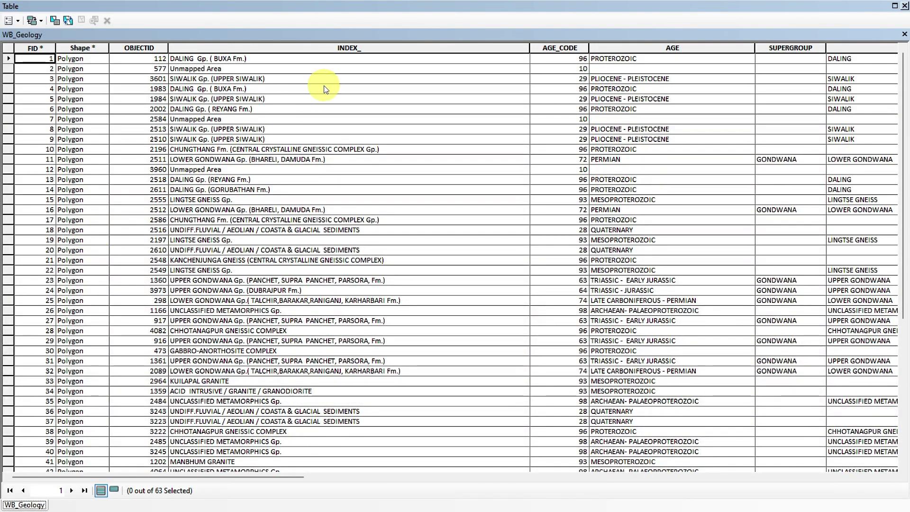
{"action": "left_click", "coordinate": [315, 47]}
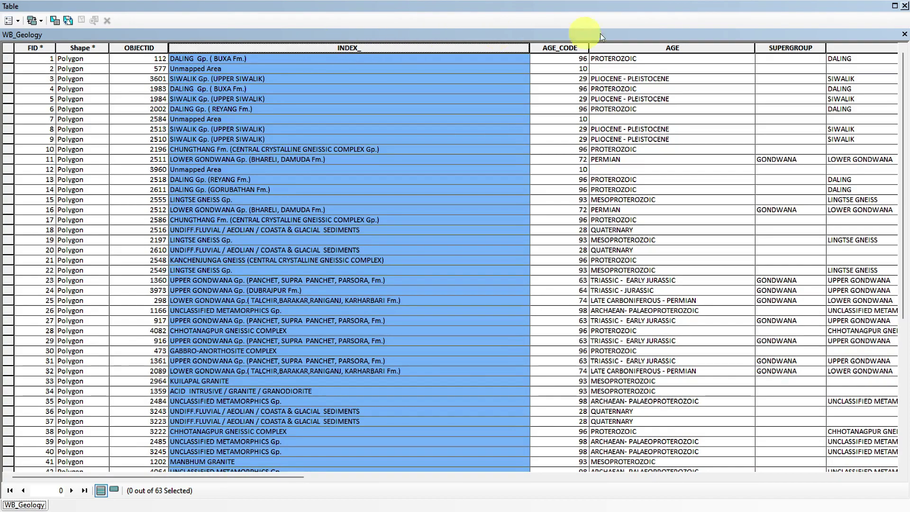
{"action": "left_click", "coordinate": [573, 46]}
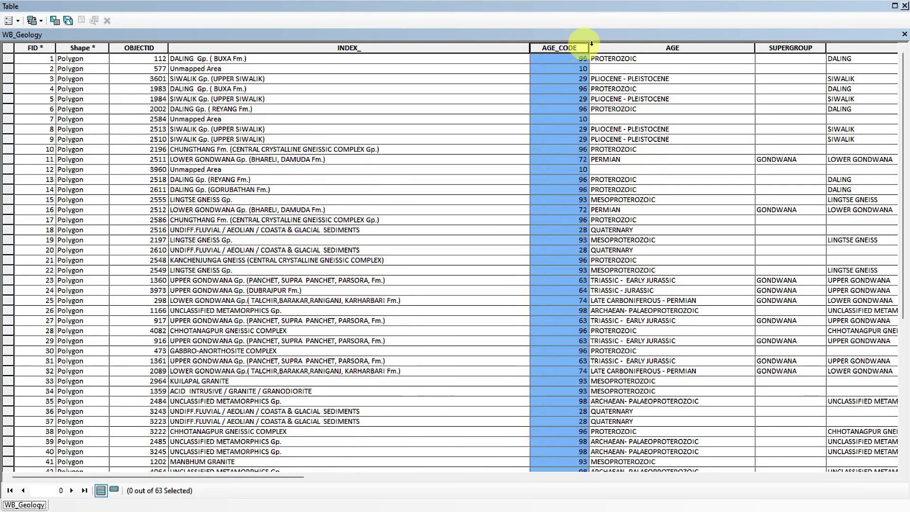
{"action": "left_click", "coordinate": [631, 44]}
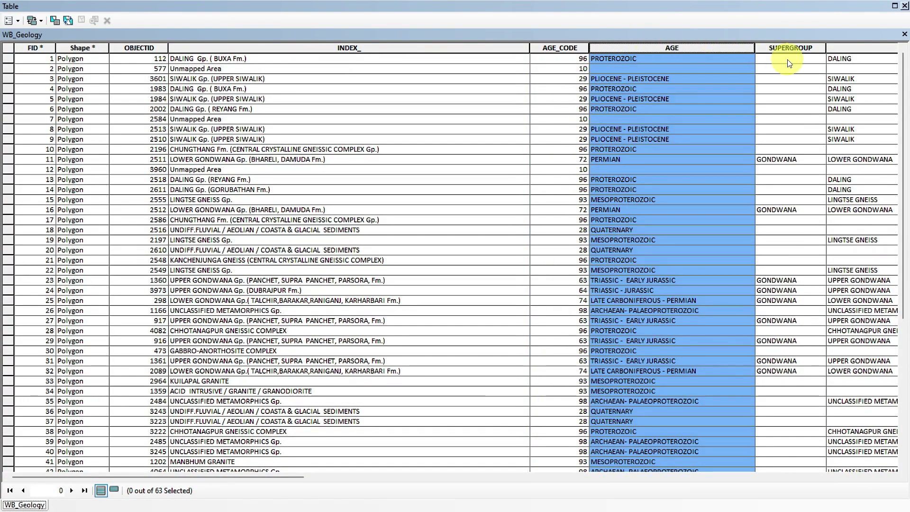
{"action": "left_click", "coordinate": [778, 47]}
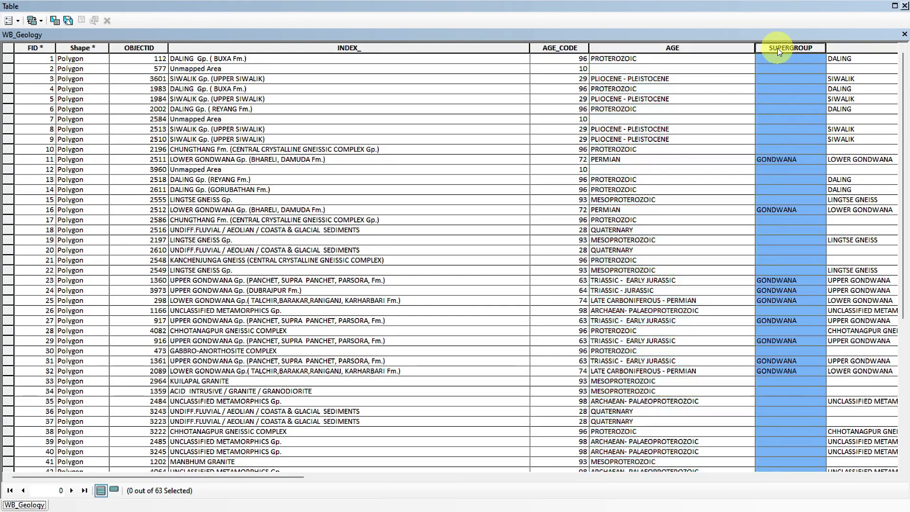
{"action": "left_click_drag", "start_coordinate": [266, 476], "coordinate": [575, 488]}
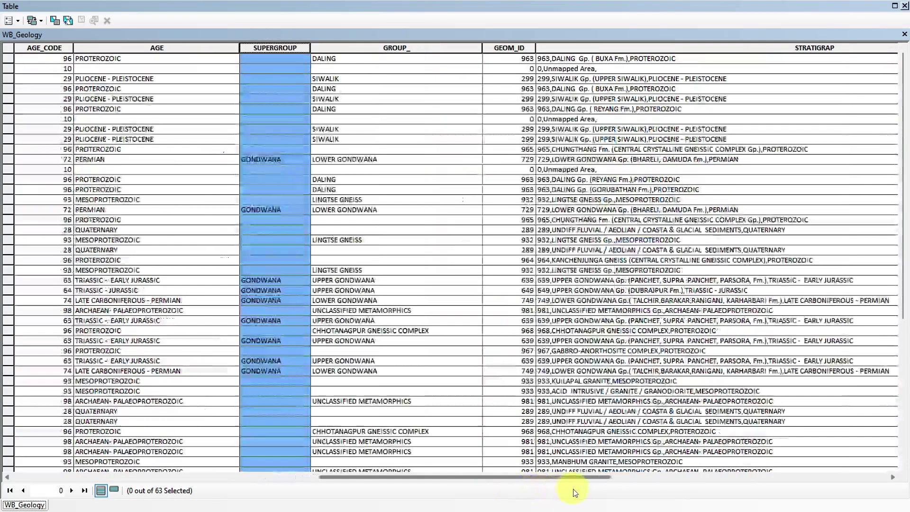
{"action": "left_click", "coordinate": [369, 49]}
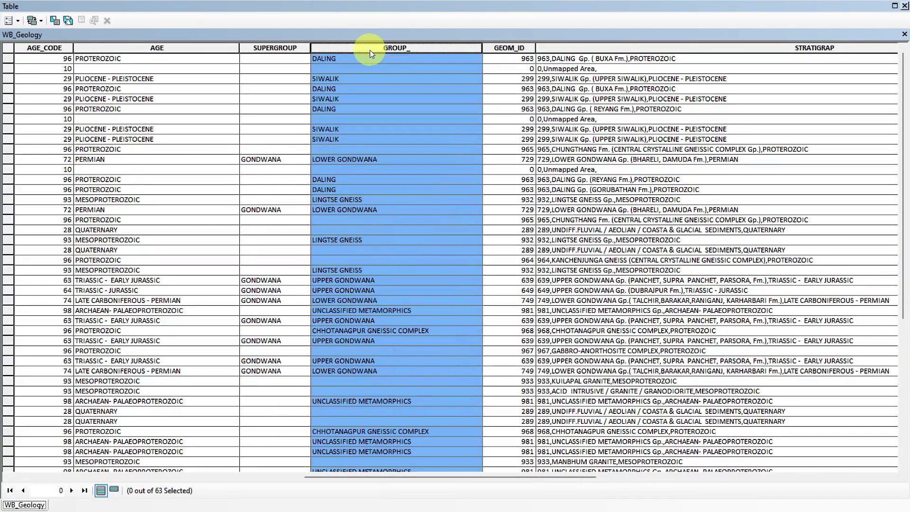
{"action": "left_click", "coordinate": [586, 47]}
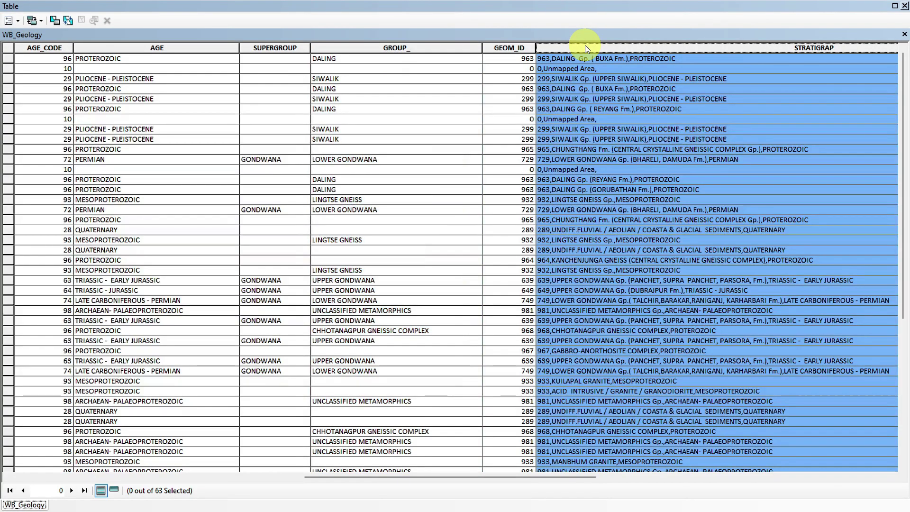
{"action": "left_click", "coordinate": [905, 6]}
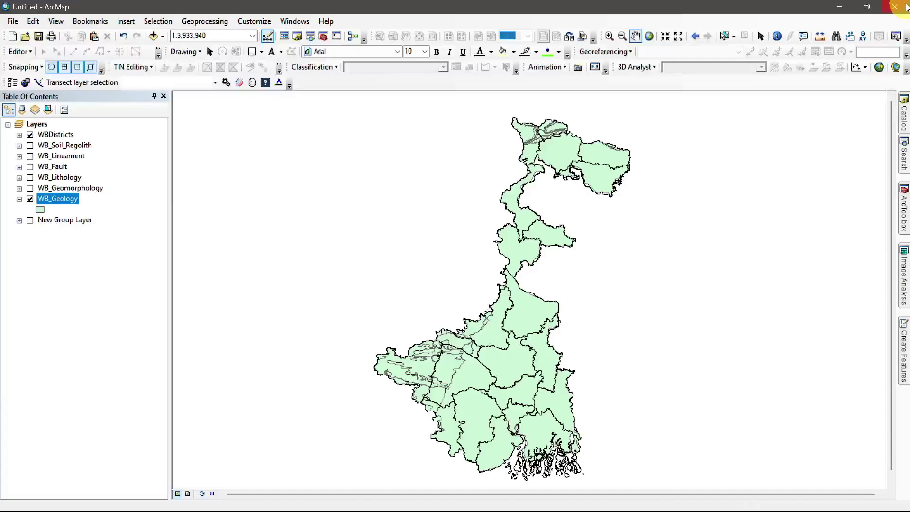
Symbolize WB_Geology by unique values of the AGE field, adding all values and excluding the all other values class
{"action": "right_click", "coordinate": [64, 198]}
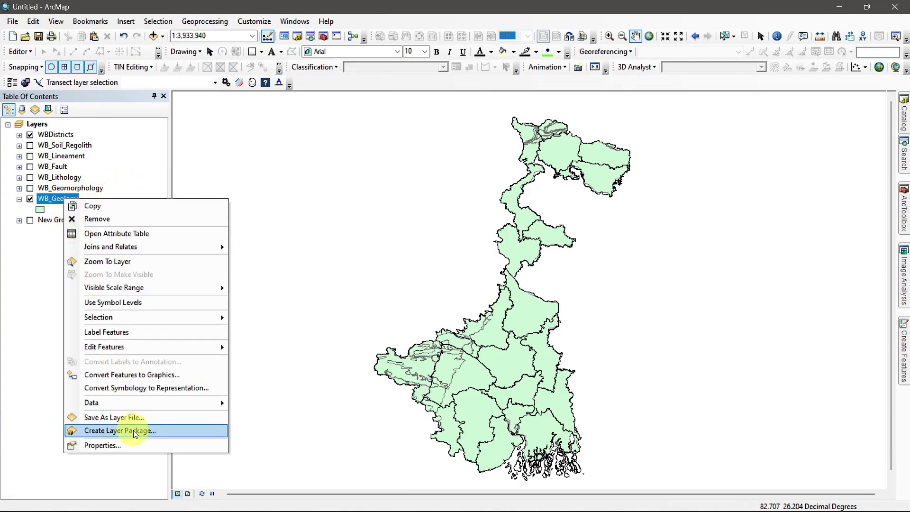
{"action": "left_click", "coordinate": [141, 445]}
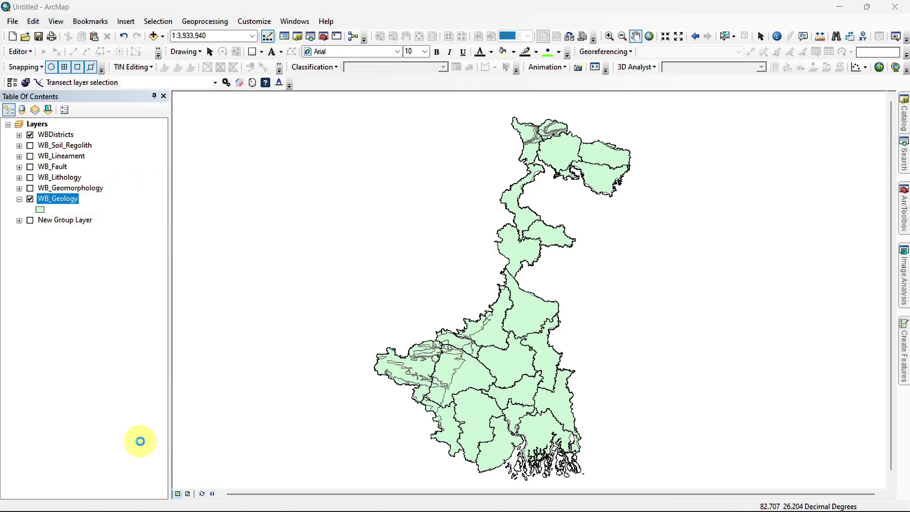
{"action": "left_click", "coordinate": [284, 179]}
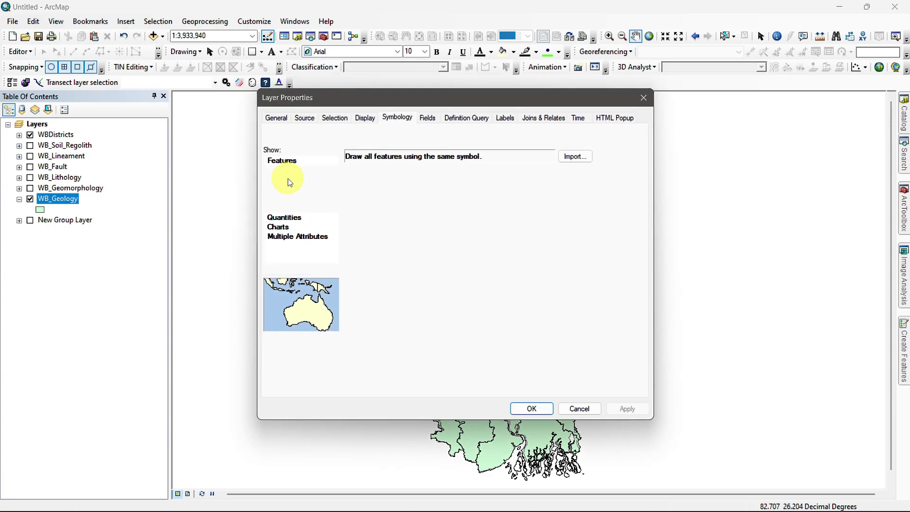
{"action": "left_click", "coordinate": [458, 181]}
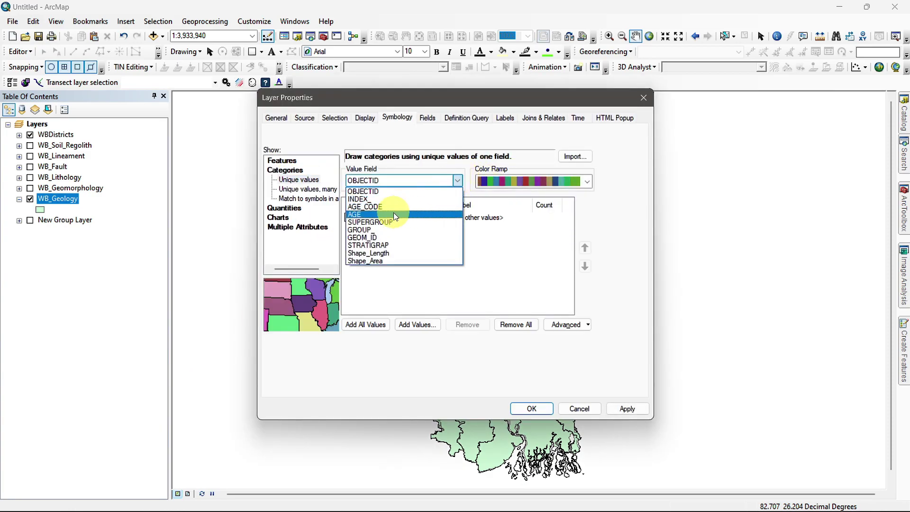
{"action": "left_click", "coordinate": [368, 206]}
{"action": "left_click", "coordinate": [349, 217]}
{"action": "left_click", "coordinate": [366, 325]}
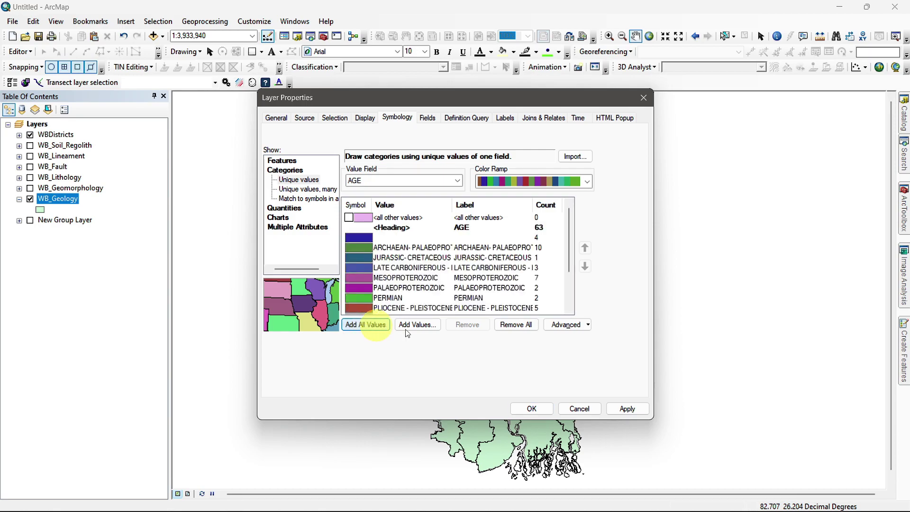
{"action": "left_click", "coordinate": [623, 411]}
{"action": "left_click", "coordinate": [533, 409]}
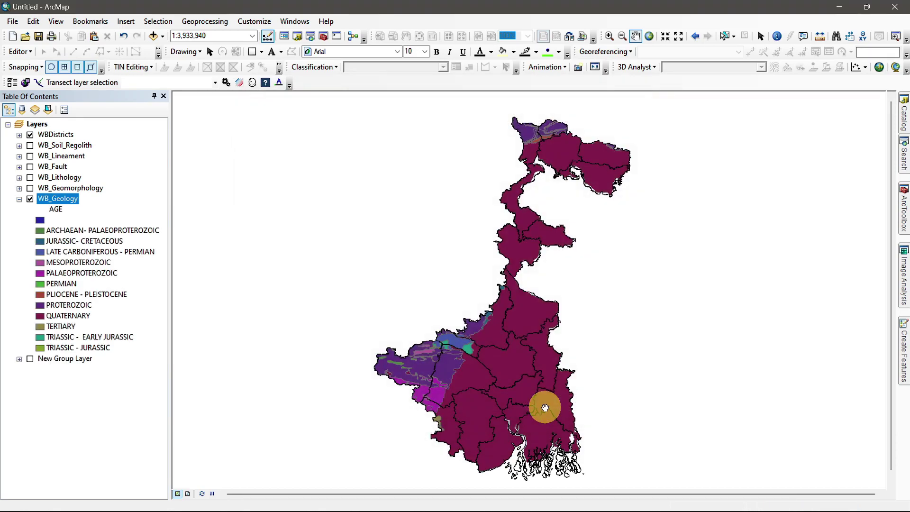